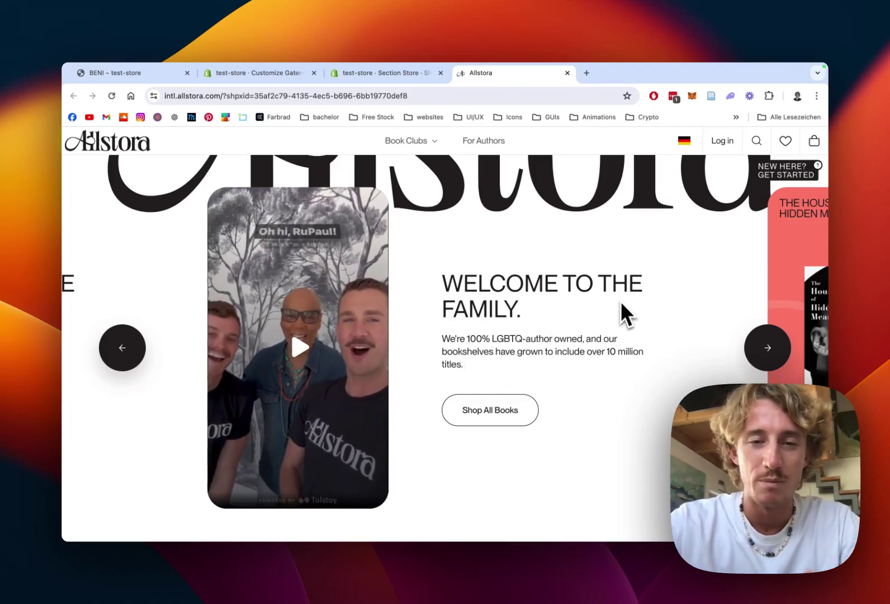
Cycle the Allstora slider past RuPaul's Book Club and the Rainbow Book Bus to 'Buy Books. Support Authors.'
{"action": "scroll", "coordinate": [620, 301], "scroll_direction": "down", "scroll_amount": 1}
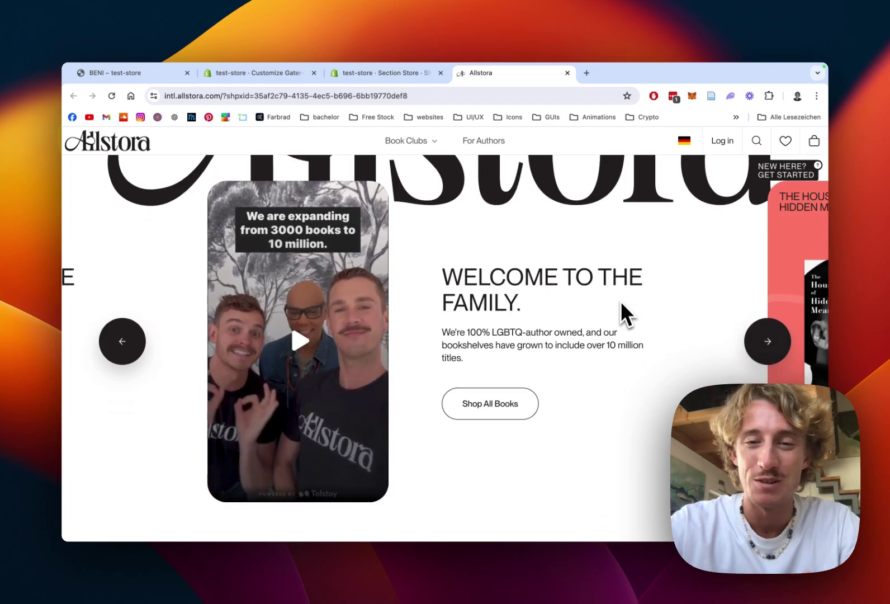
{"action": "scroll", "coordinate": [629, 284], "scroll_direction": "down", "scroll_amount": 2}
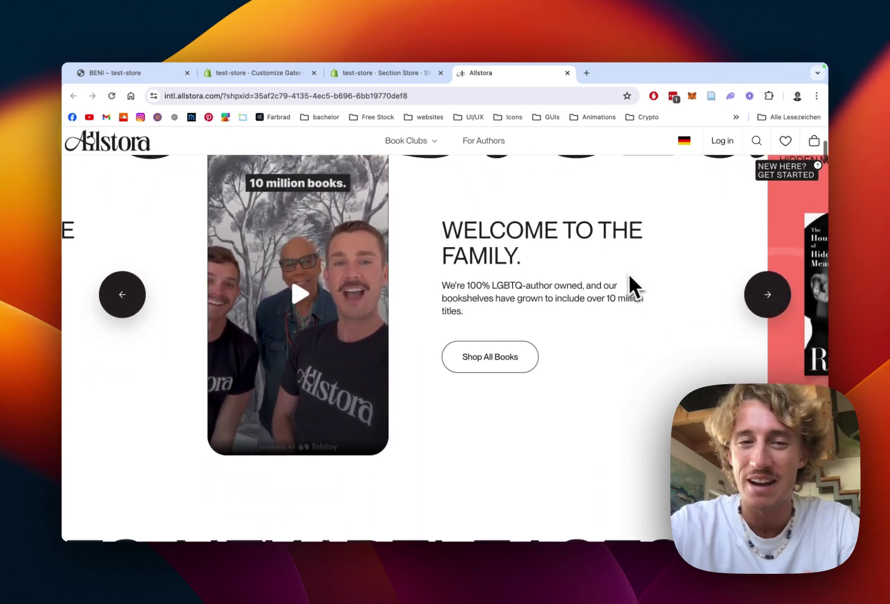
{"action": "scroll", "coordinate": [630, 284], "scroll_direction": "up", "scroll_amount": 3}
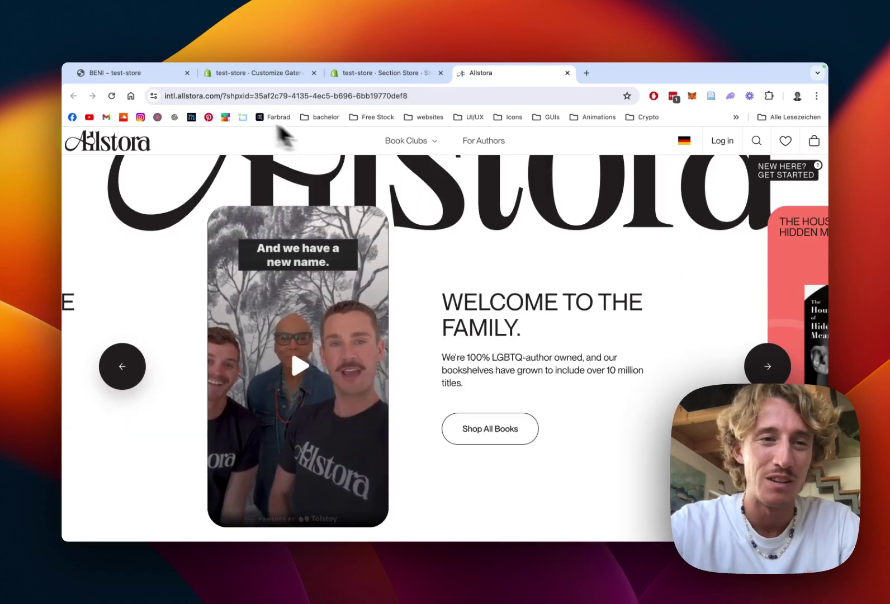
{"action": "scroll", "coordinate": [588, 273], "scroll_direction": "down", "scroll_amount": 2}
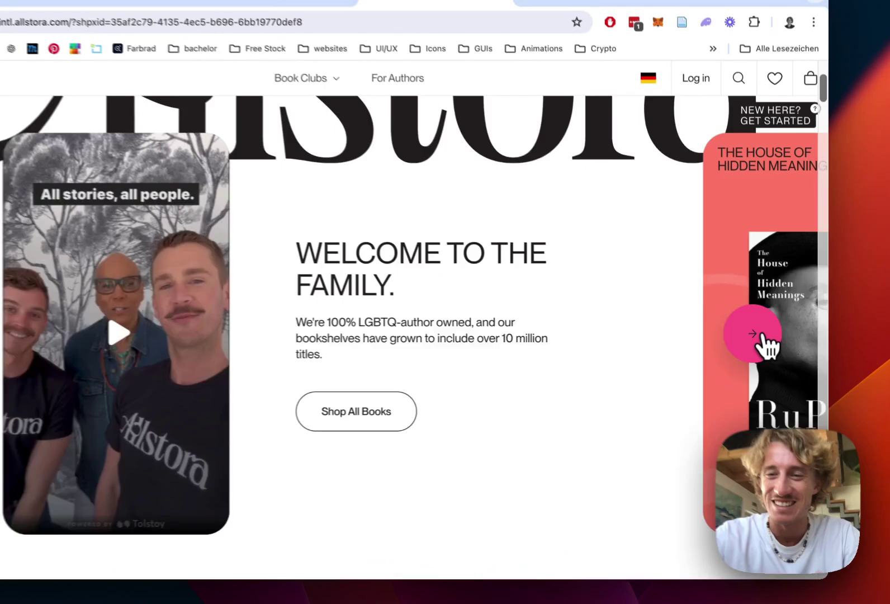
{"action": "left_click", "coordinate": [765, 335]}
{"action": "left_click", "coordinate": [765, 335]}
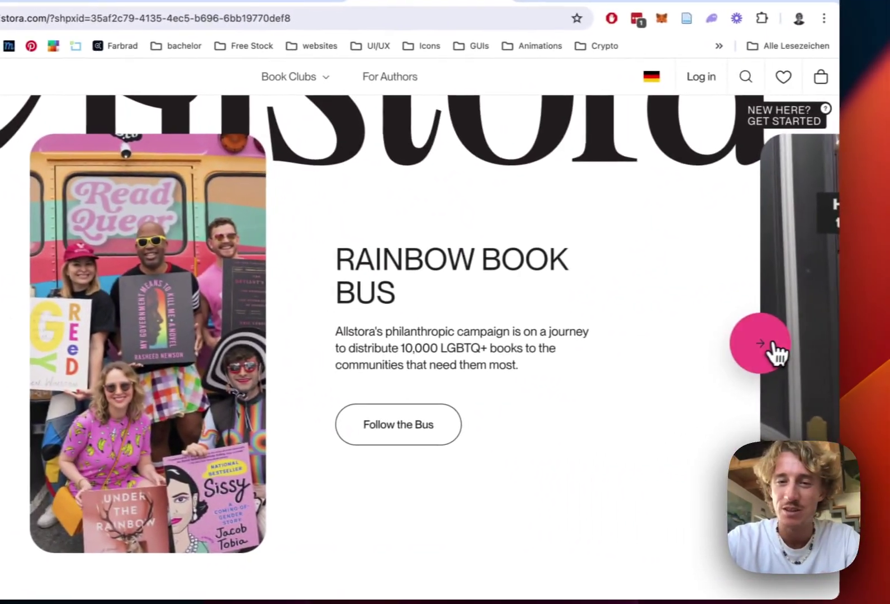
{"action": "left_click", "coordinate": [836, 344]}
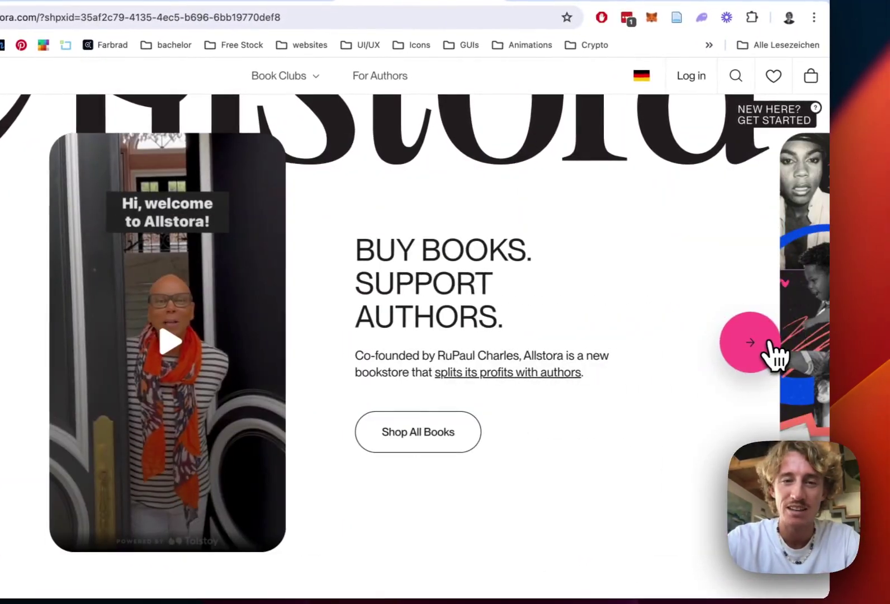
{"action": "left_click", "coordinate": [762, 342]}
{"action": "left_click", "coordinate": [762, 342]}
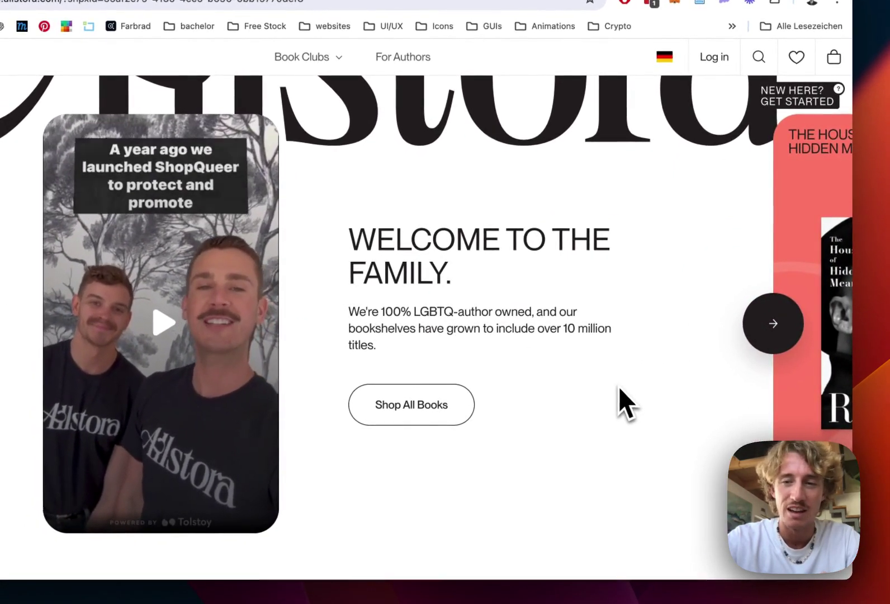
{"action": "left_click", "coordinate": [773, 333]}
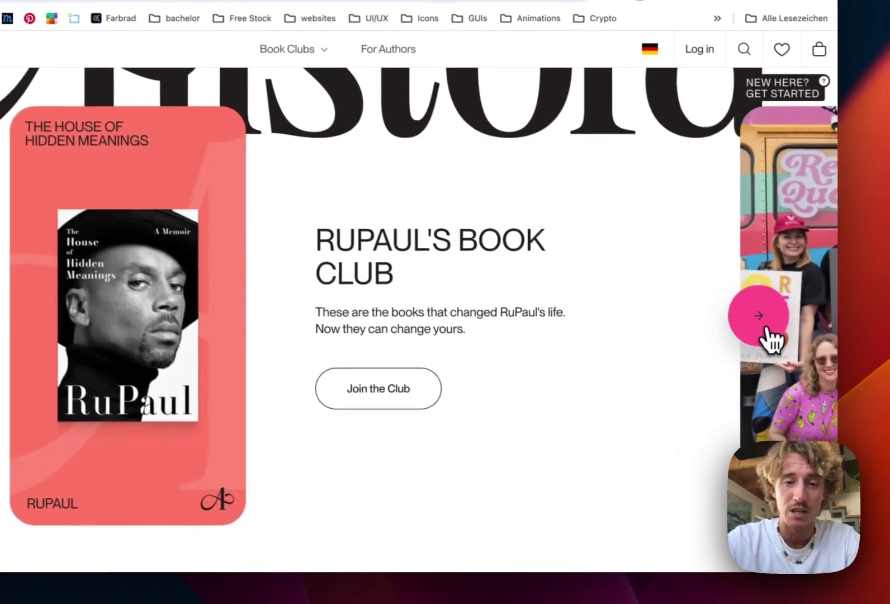
{"action": "left_click", "coordinate": [837, 350]}
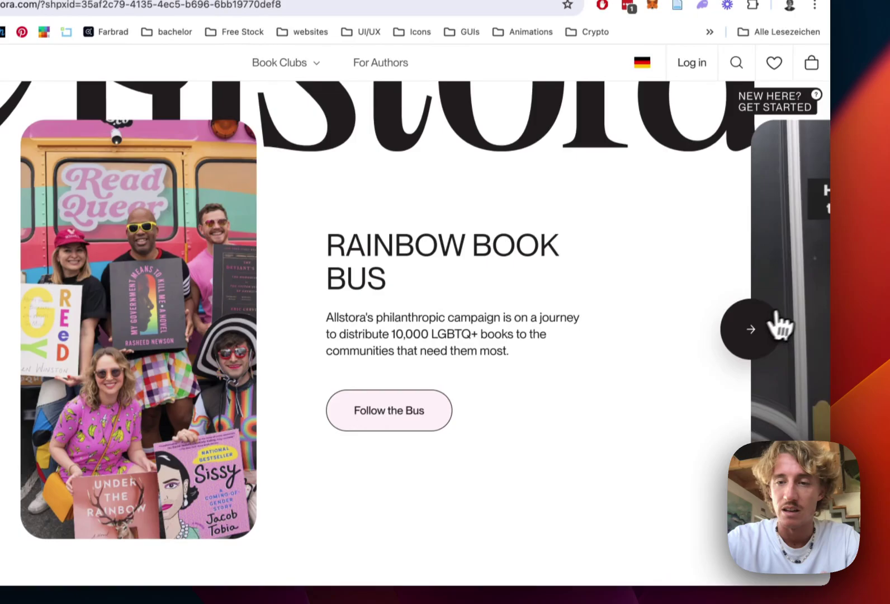
{"action": "left_click", "coordinate": [755, 314]}
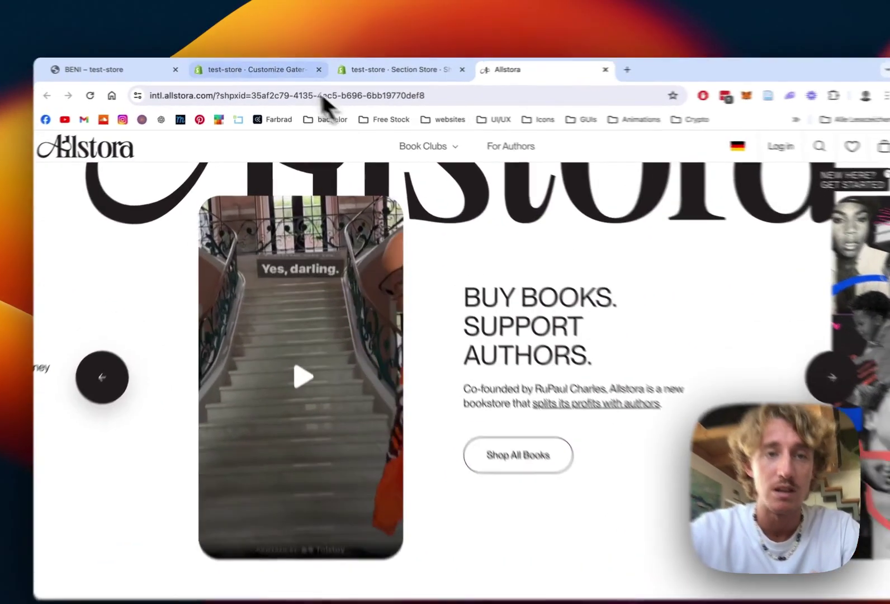
In the theme editor preview, page the slider to the 'Sustainbitlity matters to us.' slide
{"action": "left_click", "coordinate": [268, 73]}
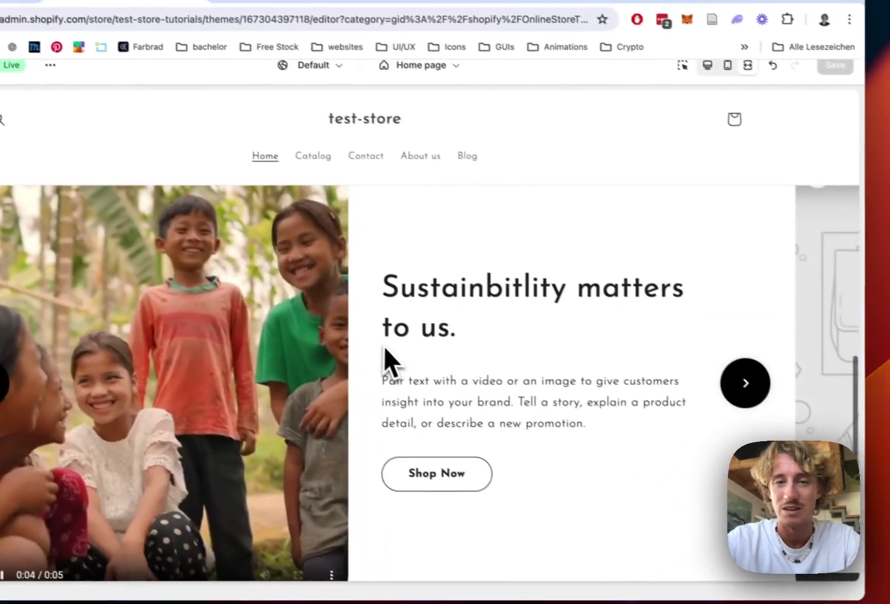
{"action": "scroll", "coordinate": [384, 346], "scroll_direction": "down", "scroll_amount": 2}
{"action": "left_click", "coordinate": [747, 341]}
{"action": "left_click", "coordinate": [746, 341]}
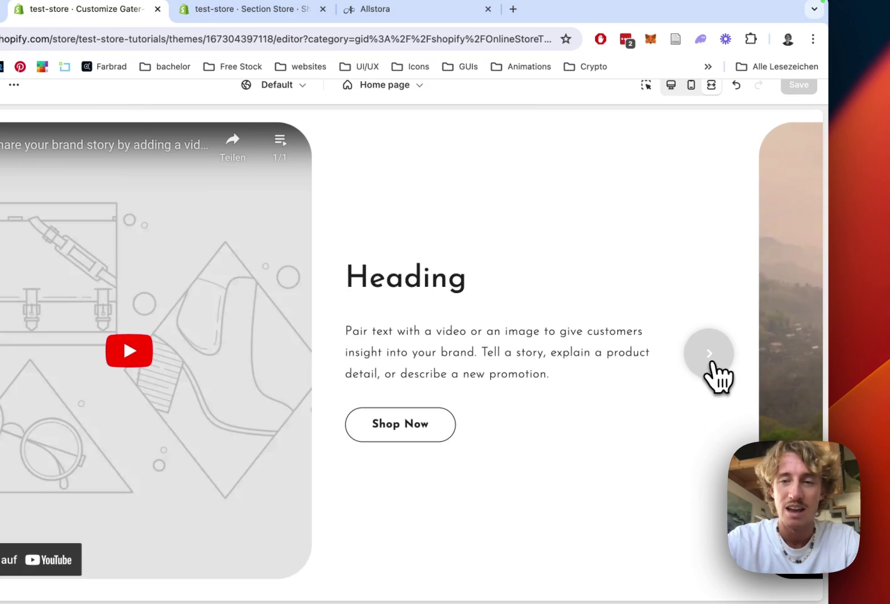
{"action": "left_click", "coordinate": [708, 353]}
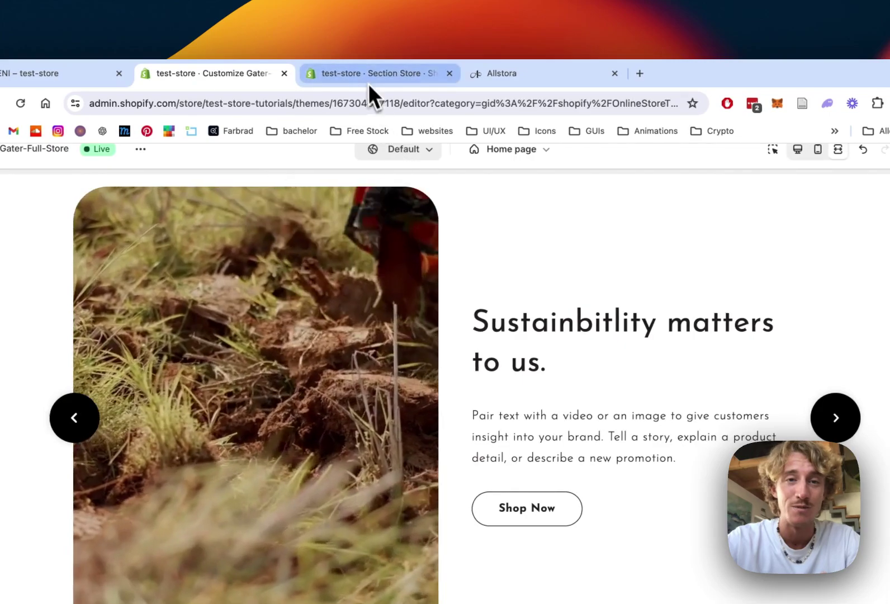
Search the Section Store catalogue for 'video' and scroll the results down to Video with text #5
{"action": "left_click", "coordinate": [330, 77]}
{"action": "scroll", "coordinate": [468, 230], "scroll_direction": "down", "scroll_amount": 2}
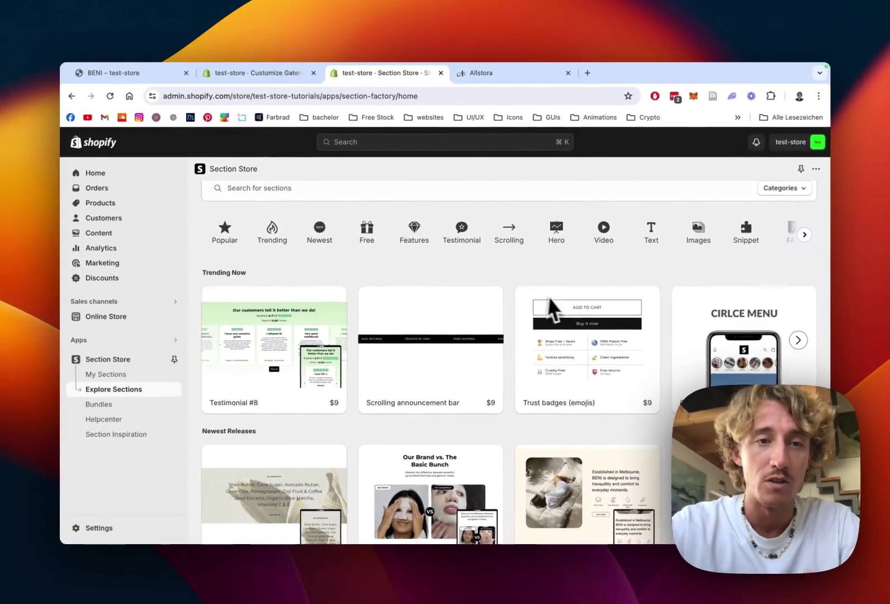
{"action": "scroll", "coordinate": [551, 308], "scroll_direction": "up", "scroll_amount": 1}
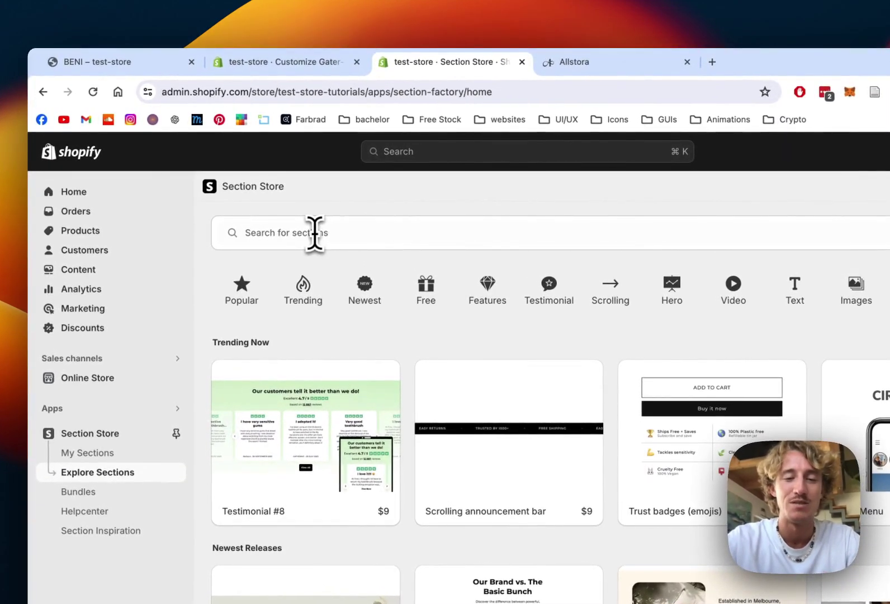
{"action": "left_click", "coordinate": [303, 222]}
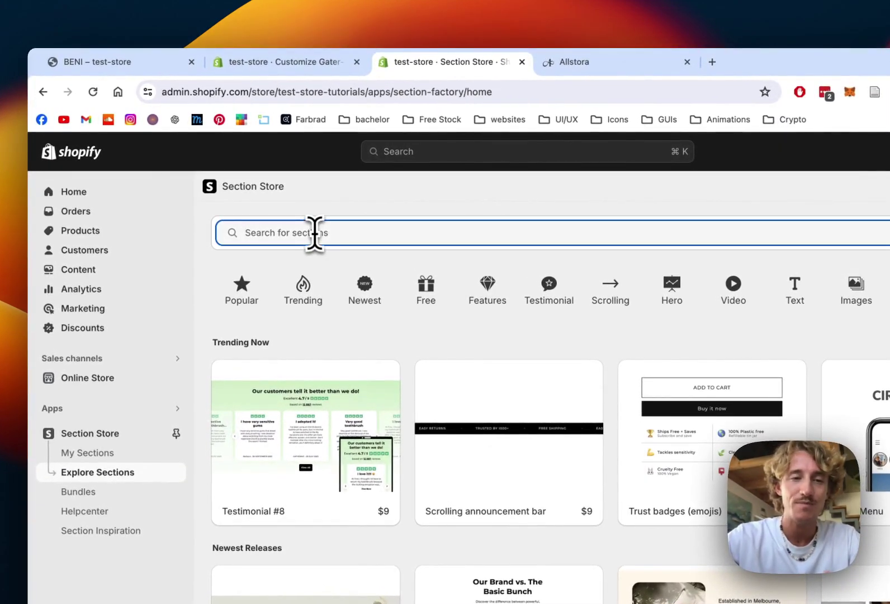
{"action": "type", "text": "video"}
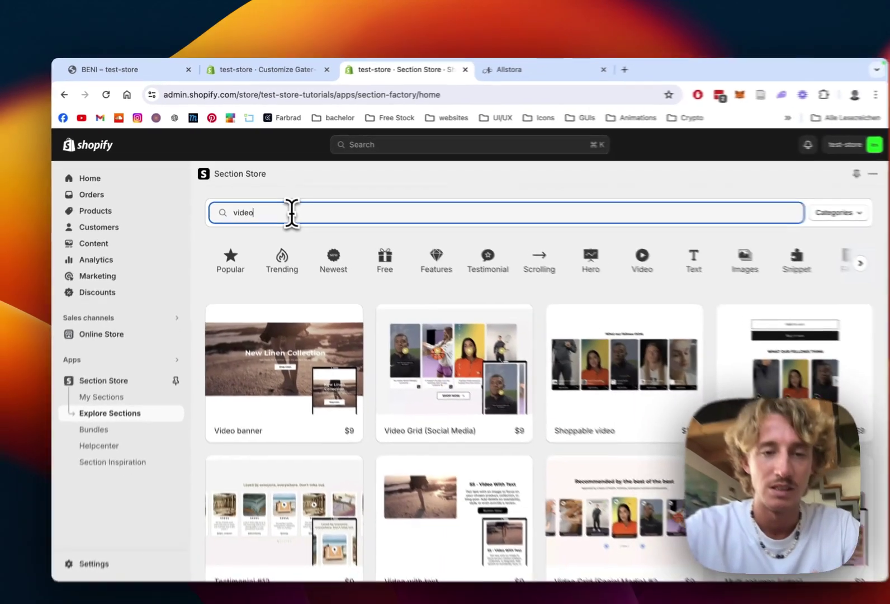
{"action": "scroll", "coordinate": [423, 284], "scroll_direction": "down", "scroll_amount": 5}
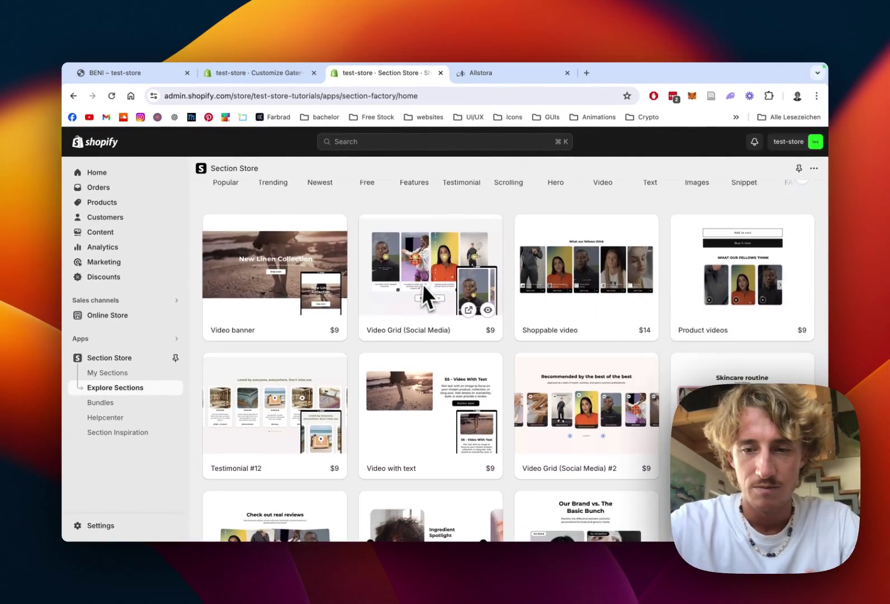
{"action": "scroll", "coordinate": [425, 285], "scroll_direction": "down", "scroll_amount": 1}
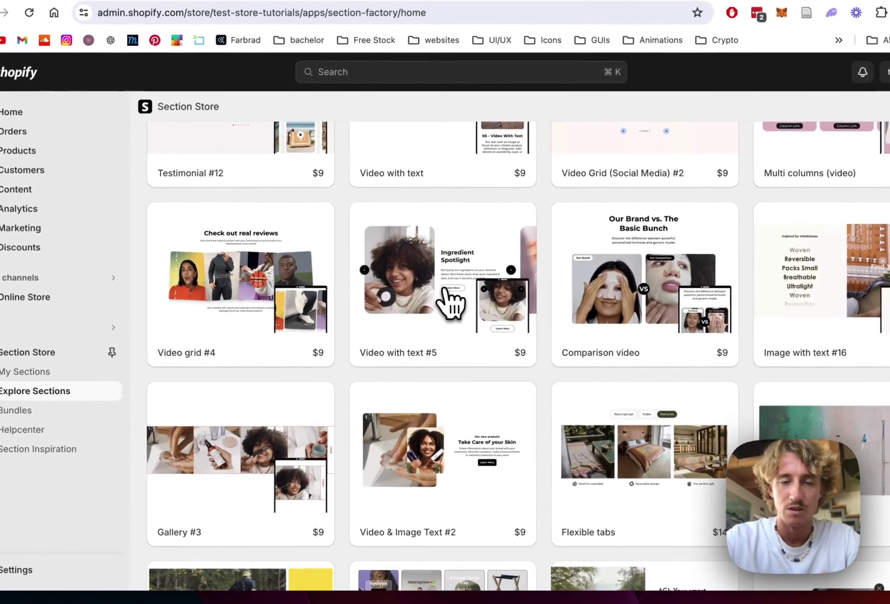
View Video with text #5's details and settings, then advance its preview to 'Active Noise Cancellation.'
{"action": "left_click", "coordinate": [445, 290]}
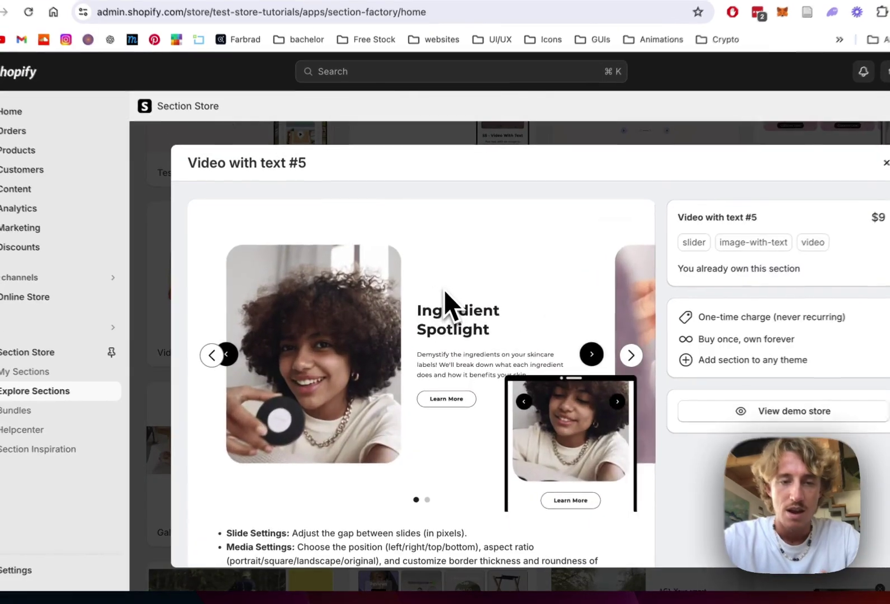
{"action": "scroll", "coordinate": [431, 309], "scroll_direction": "down", "scroll_amount": 3}
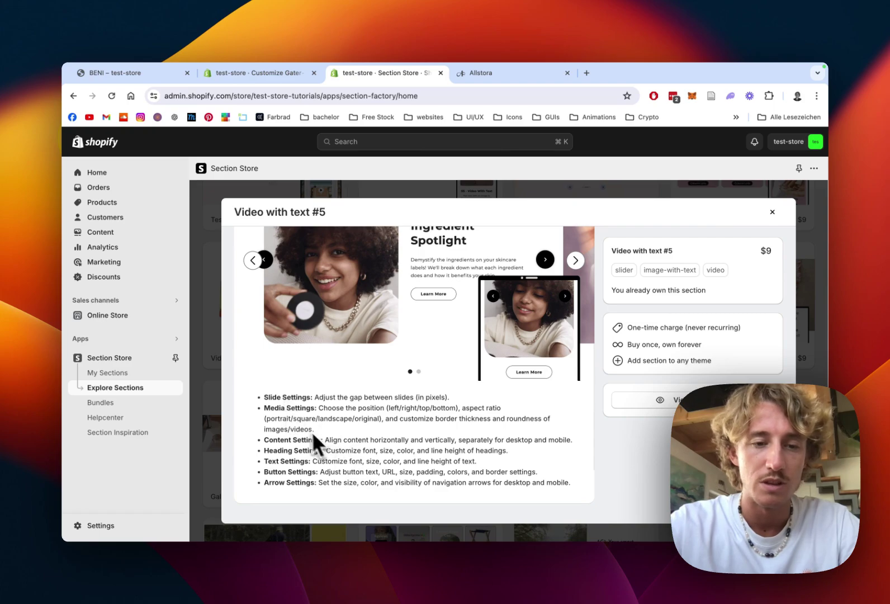
{"action": "scroll", "coordinate": [397, 443], "scroll_direction": "up", "scroll_amount": 4}
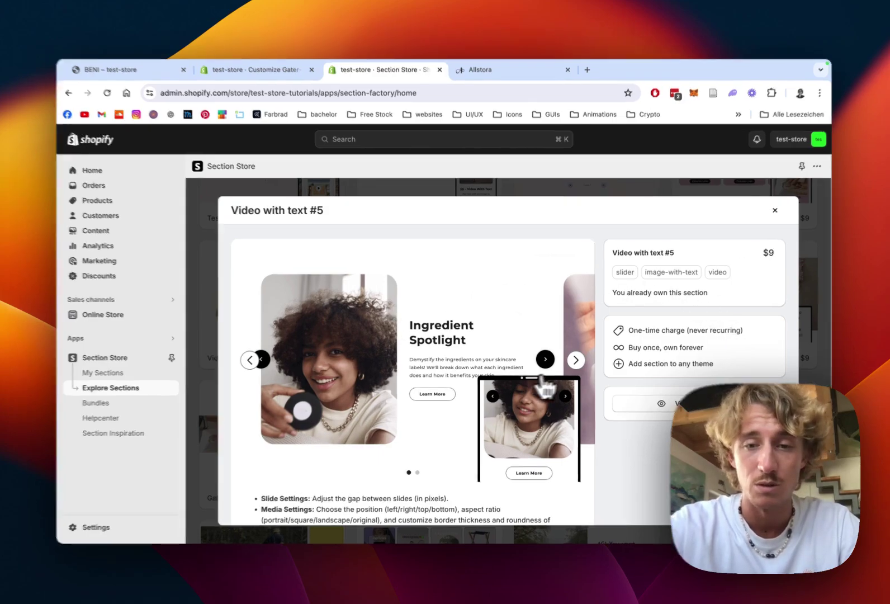
{"action": "left_click", "coordinate": [575, 360]}
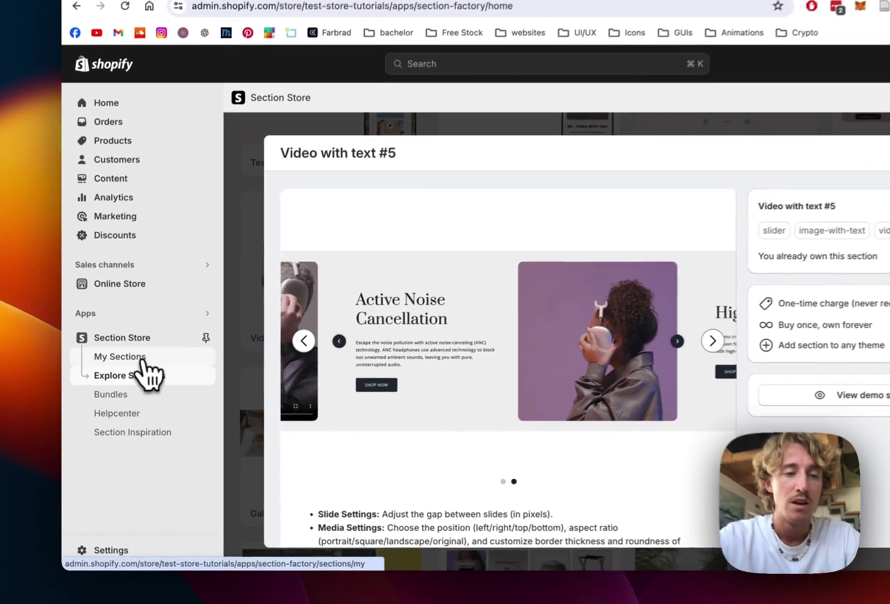
In My Sections, check which themes can receive Video with text #5, then go back to the theme editor
{"action": "left_click", "coordinate": [126, 373]}
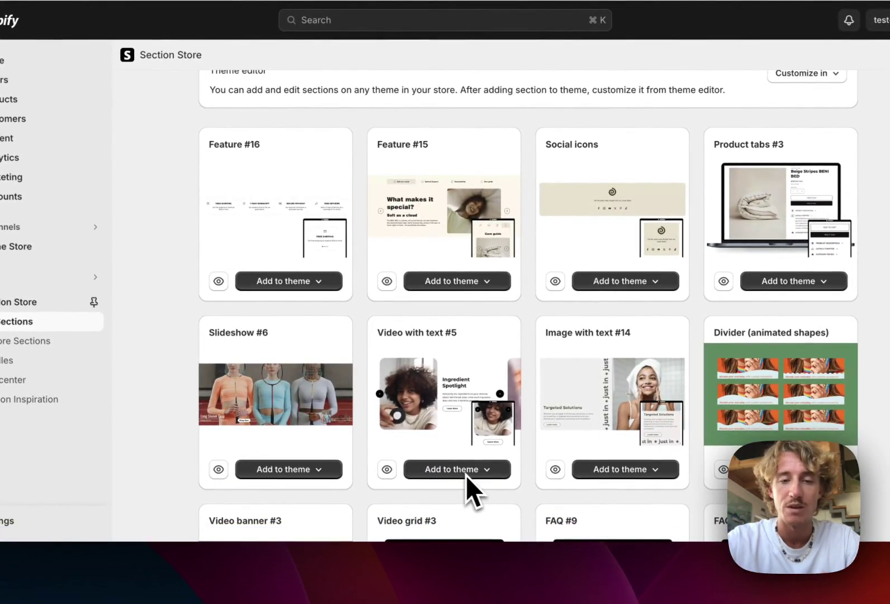
{"action": "left_click", "coordinate": [466, 469]}
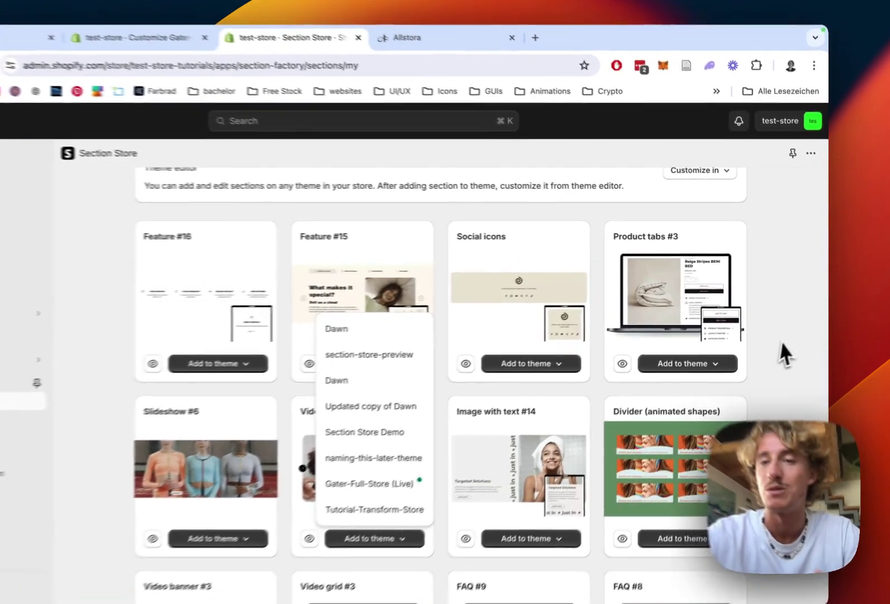
{"action": "left_click", "coordinate": [788, 300]}
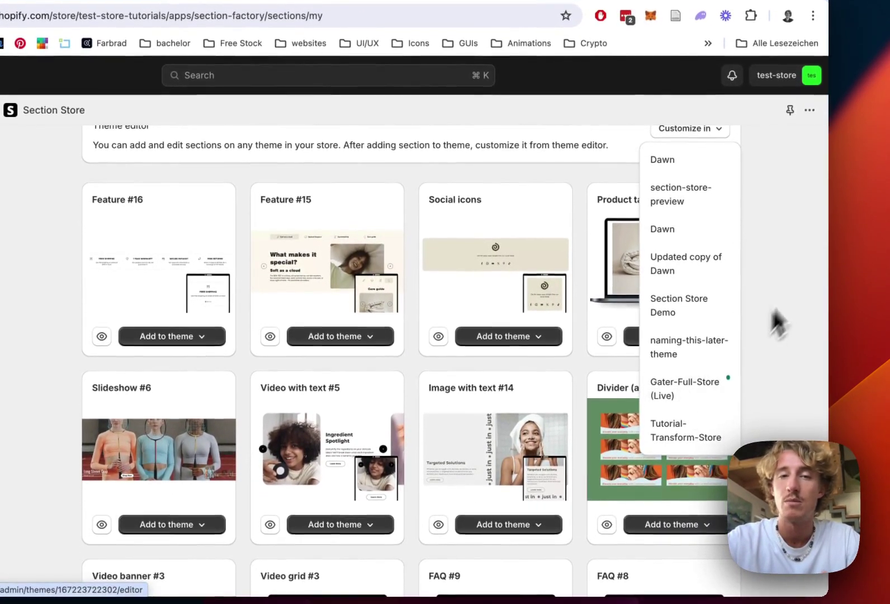
{"action": "left_click", "coordinate": [774, 353]}
{"action": "left_click", "coordinate": [254, 76]}
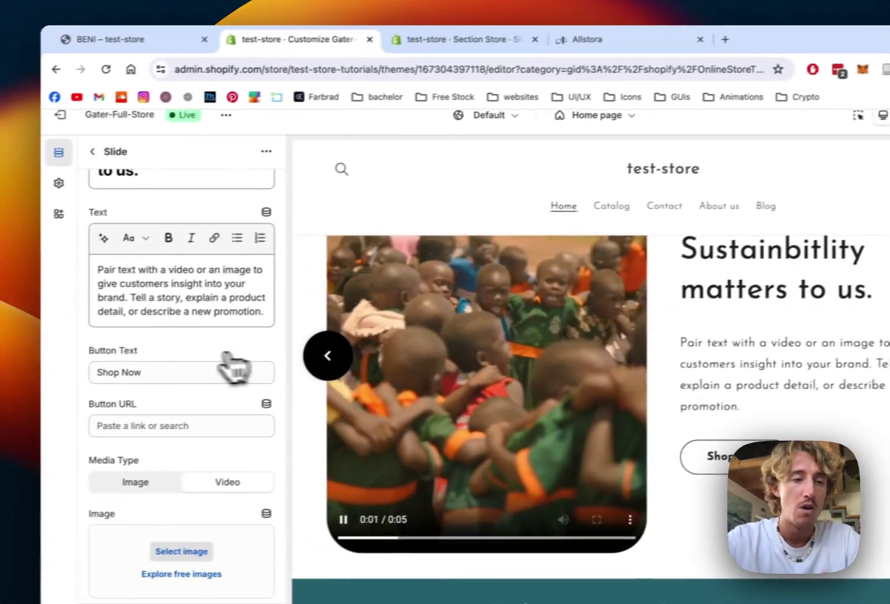
Add a second SS - Video With Text #5 section to the home page, found by searching 'video with'
{"action": "scroll", "coordinate": [220, 363], "scroll_direction": "down", "scroll_amount": 2}
{"action": "left_click", "coordinate": [112, 149]}
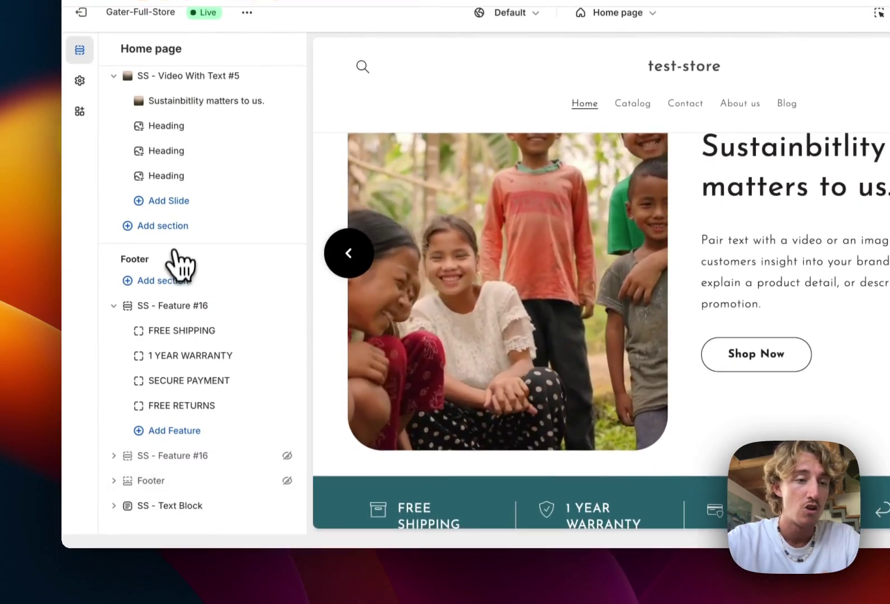
{"action": "left_click", "coordinate": [175, 226]}
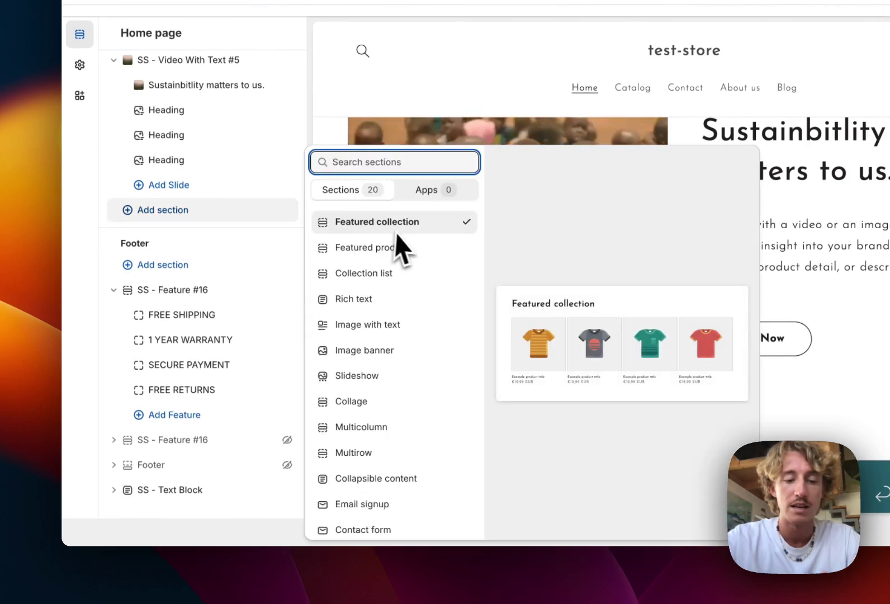
{"action": "type", "text": "video with"}
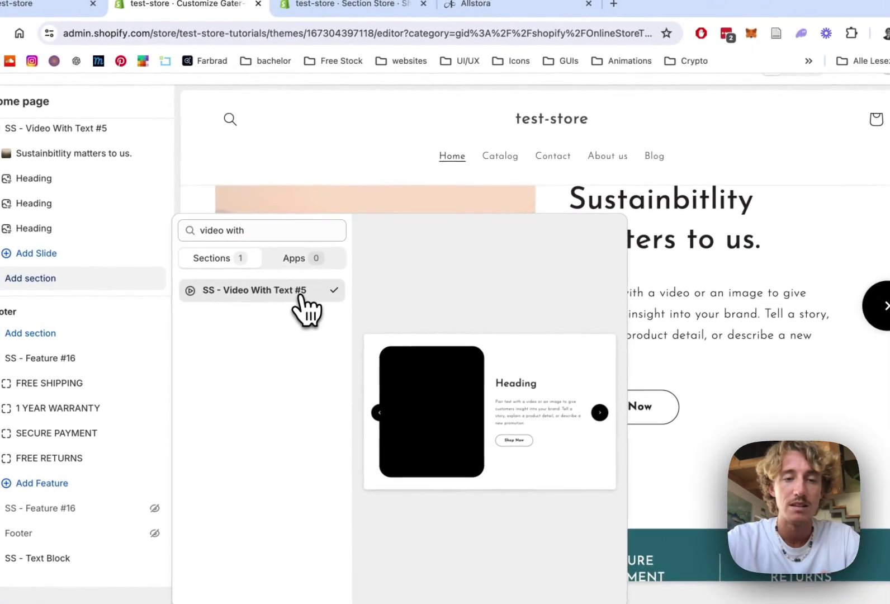
{"action": "left_click", "coordinate": [299, 297]}
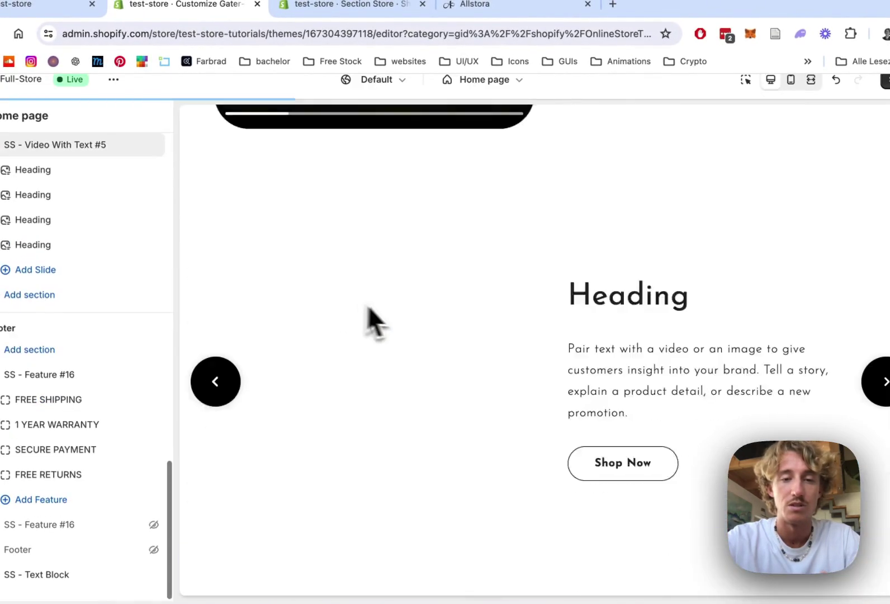
{"action": "mouse_move", "coordinate": [177, 151]}
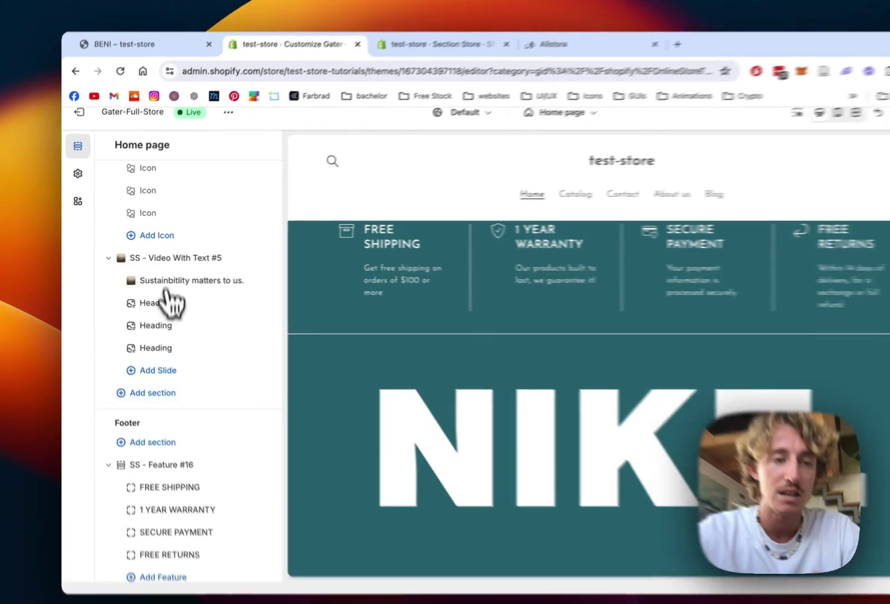
{"action": "mouse_move", "coordinate": [185, 312]}
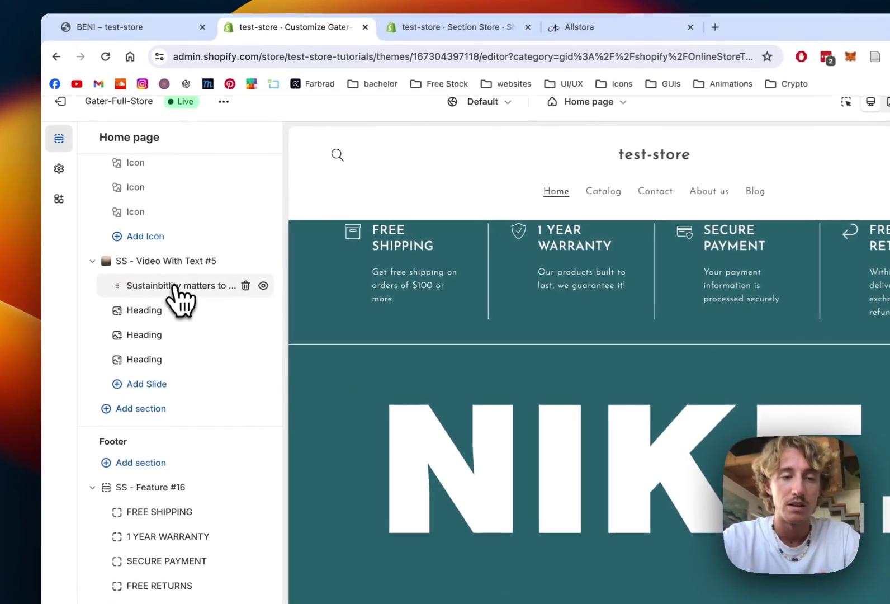
Change the 'Sustainbitlity matters to us.' slide's button text to 'Sustainibility'
{"action": "left_click", "coordinate": [167, 274]}
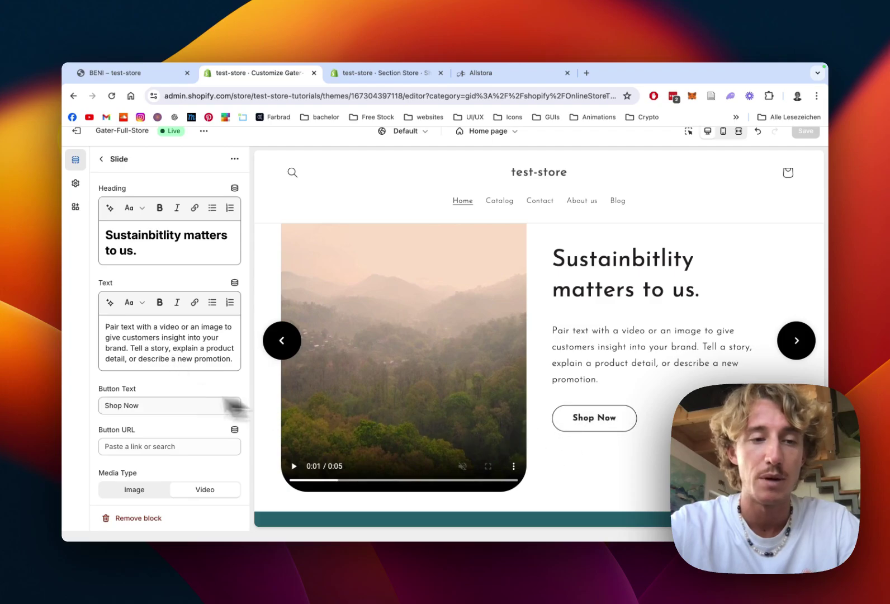
{"action": "left_click_drag", "start_coordinate": [151, 406], "coordinate": [88, 415]}
{"action": "type", "text": "Sustai"}
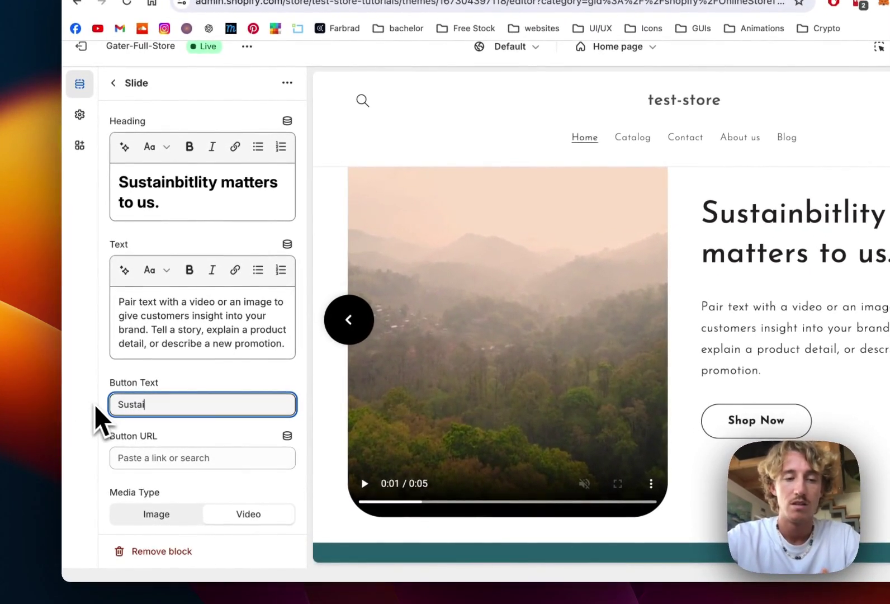
{"action": "type", "text": "nibil"}
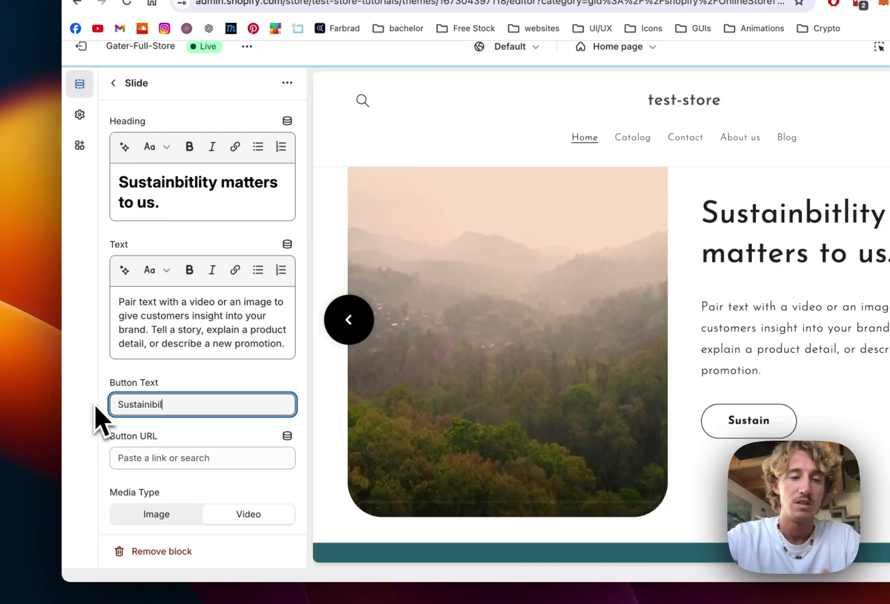
{"action": "type", "text": "ity"}
Link the slide's button URL to the About us store page
{"action": "scroll", "coordinate": [197, 403], "scroll_direction": "down", "scroll_amount": 2}
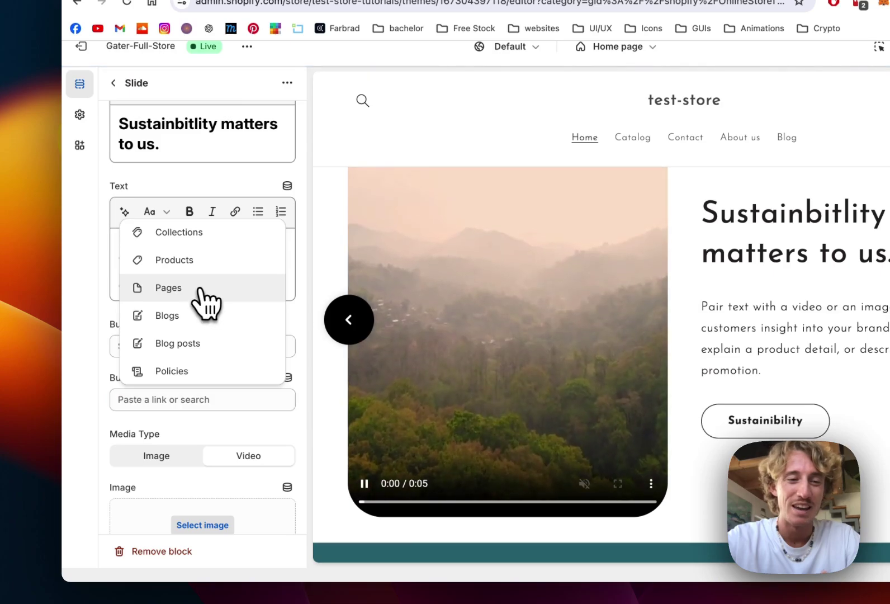
{"action": "left_click", "coordinate": [199, 290]}
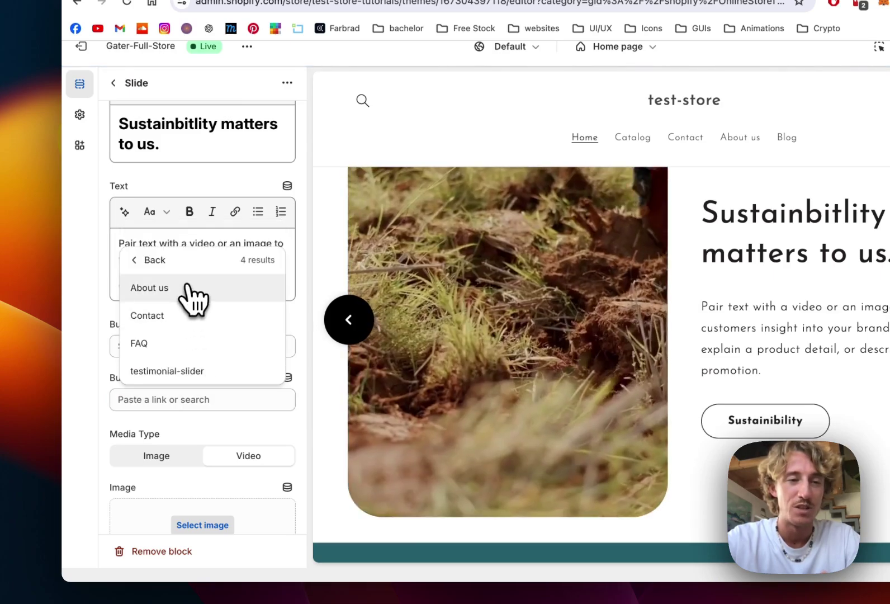
{"action": "scroll", "coordinate": [260, 386], "scroll_direction": "down", "scroll_amount": 2}
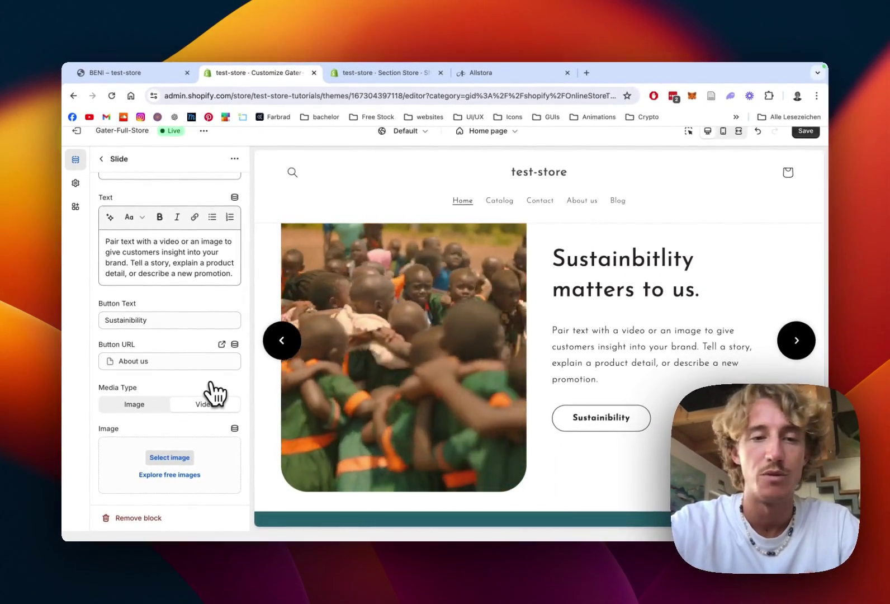
{"action": "scroll", "coordinate": [195, 385], "scroll_direction": "down", "scroll_amount": 1}
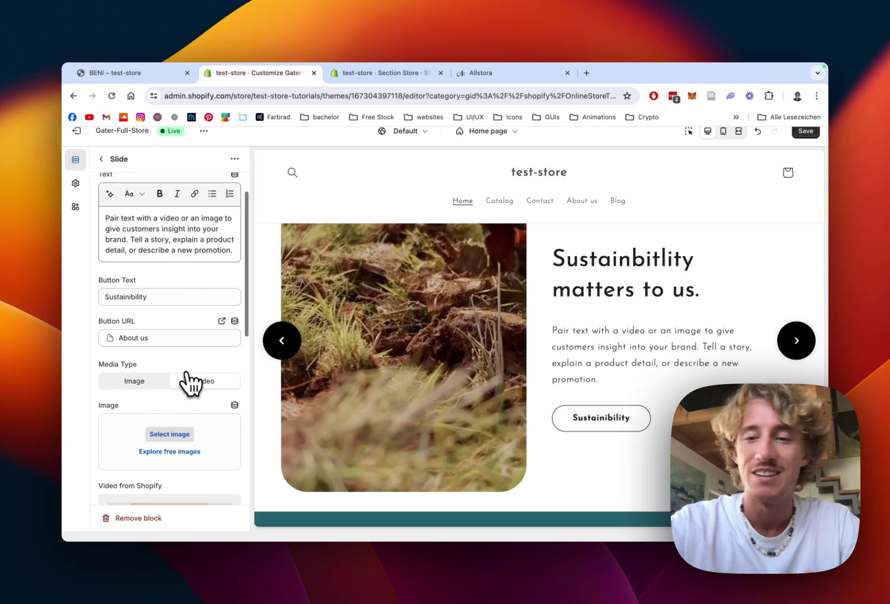
{"action": "scroll", "coordinate": [190, 383], "scroll_direction": "down", "scroll_amount": 7}
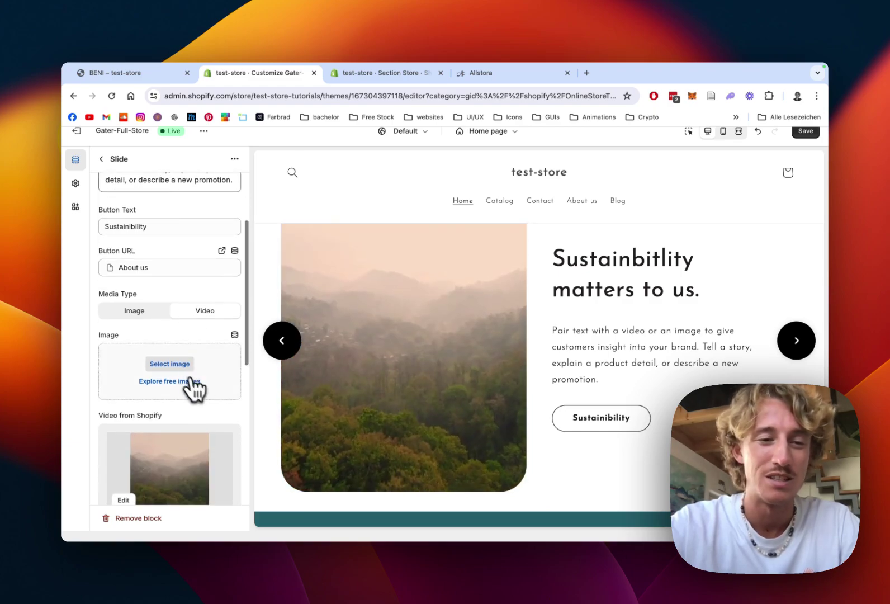
{"action": "scroll", "coordinate": [199, 289], "scroll_direction": "down", "scroll_amount": 5}
{"action": "scroll", "coordinate": [199, 290], "scroll_direction": "up", "scroll_amount": 5}
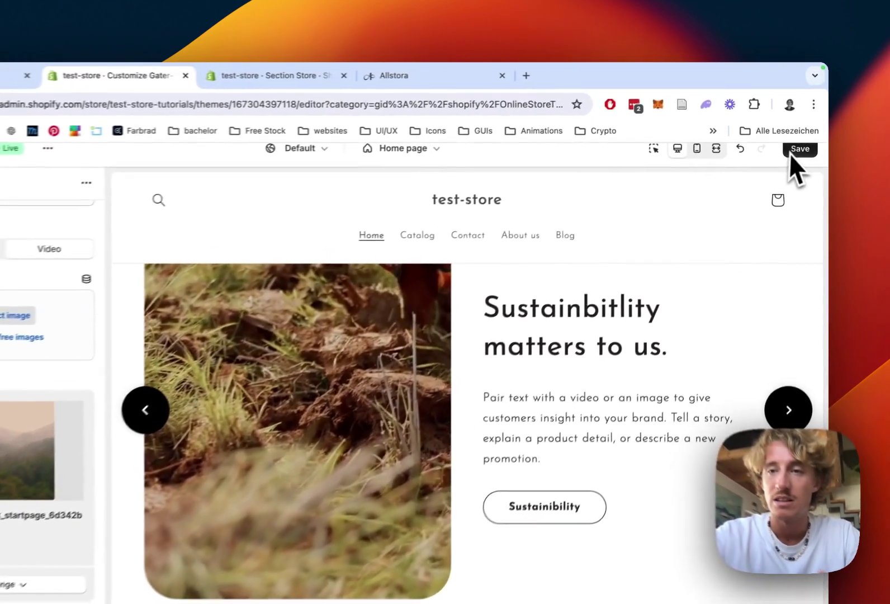
Save the theme, then open the second slide's (Heading) settings and show it in the preview
{"action": "left_click", "coordinate": [804, 131]}
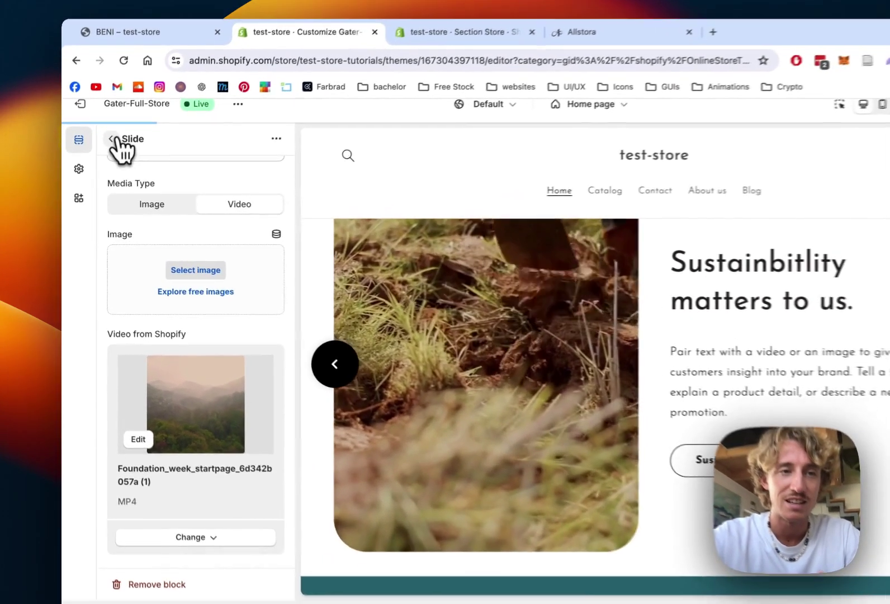
{"action": "left_click", "coordinate": [102, 159]}
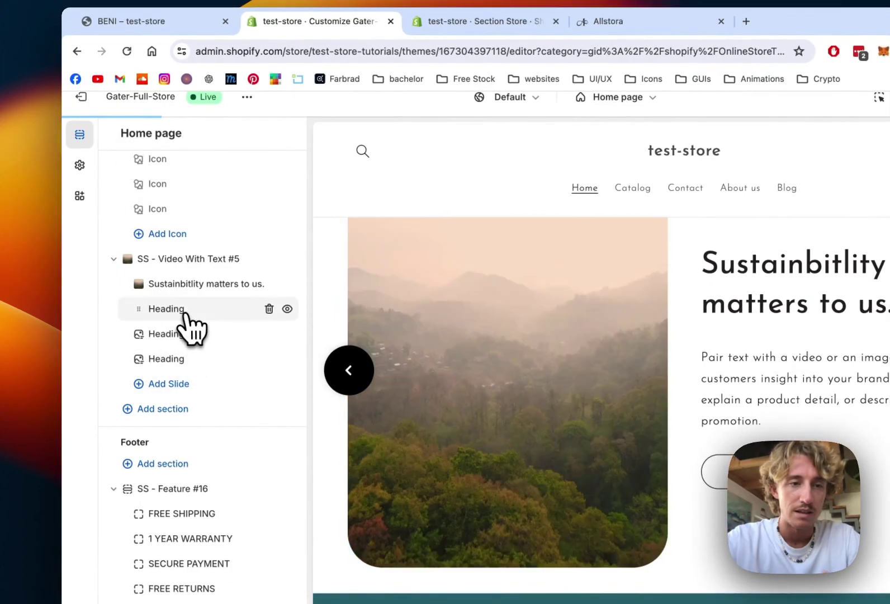
{"action": "left_click", "coordinate": [186, 312]}
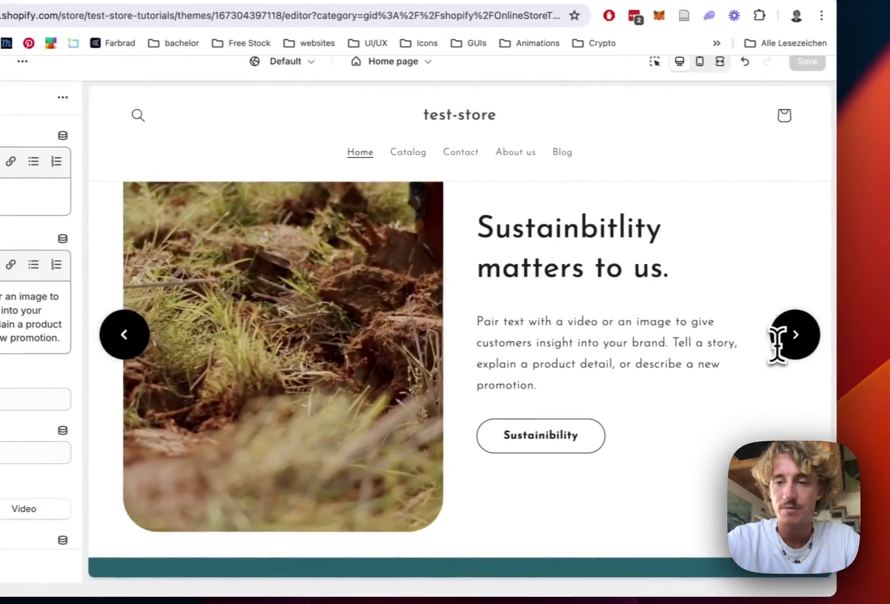
{"action": "left_click", "coordinate": [777, 344]}
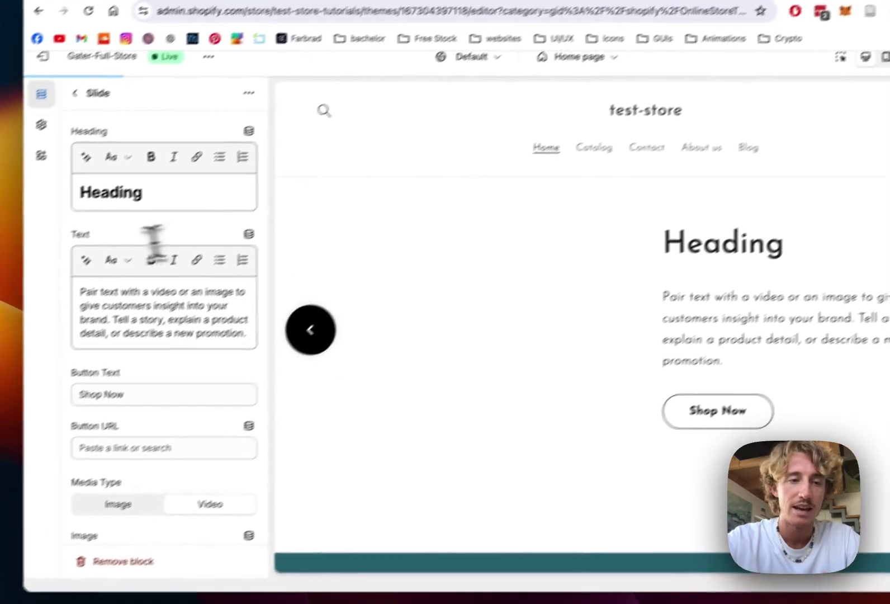
Set the Heading slide's media type to Image using the Simple-Stacking-Rings photo
{"action": "left_click", "coordinate": [162, 422]}
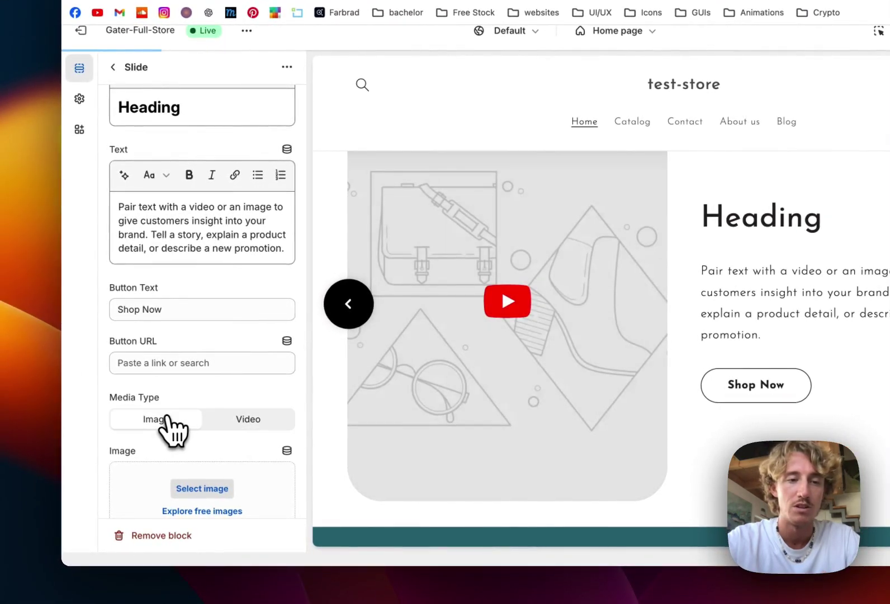
{"action": "left_click", "coordinate": [245, 429]}
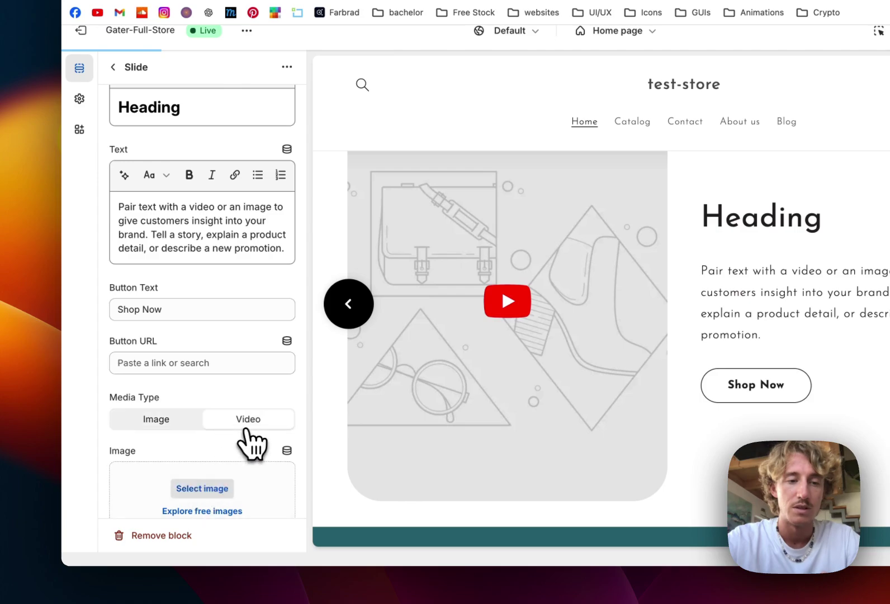
{"action": "left_click", "coordinate": [155, 425]}
{"action": "left_click", "coordinate": [202, 489]}
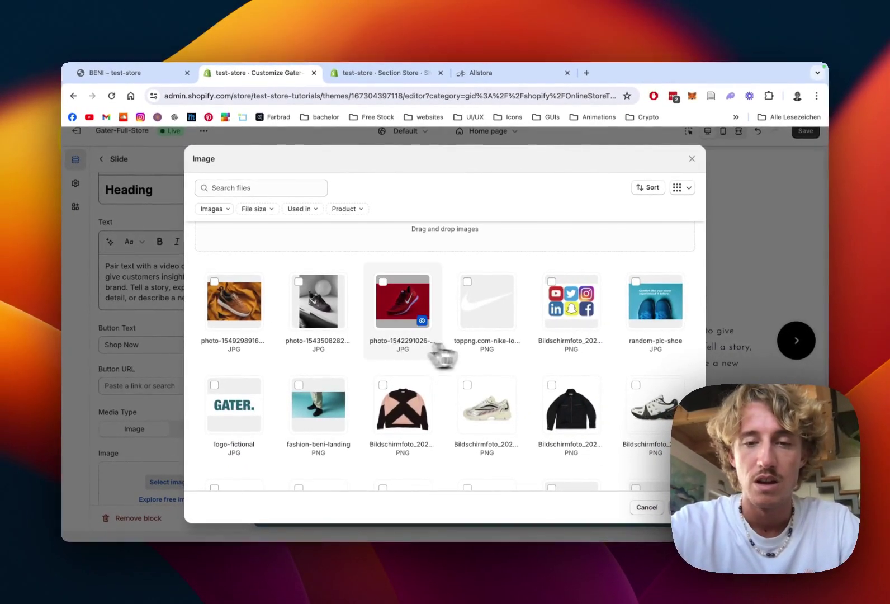
{"action": "scroll", "coordinate": [506, 352], "scroll_direction": "down", "scroll_amount": 7}
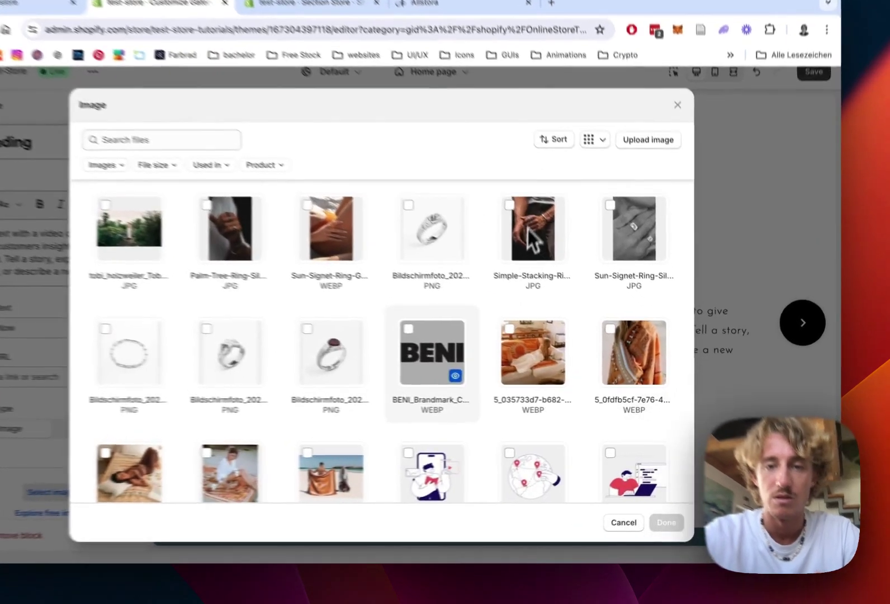
{"action": "left_click", "coordinate": [571, 258]}
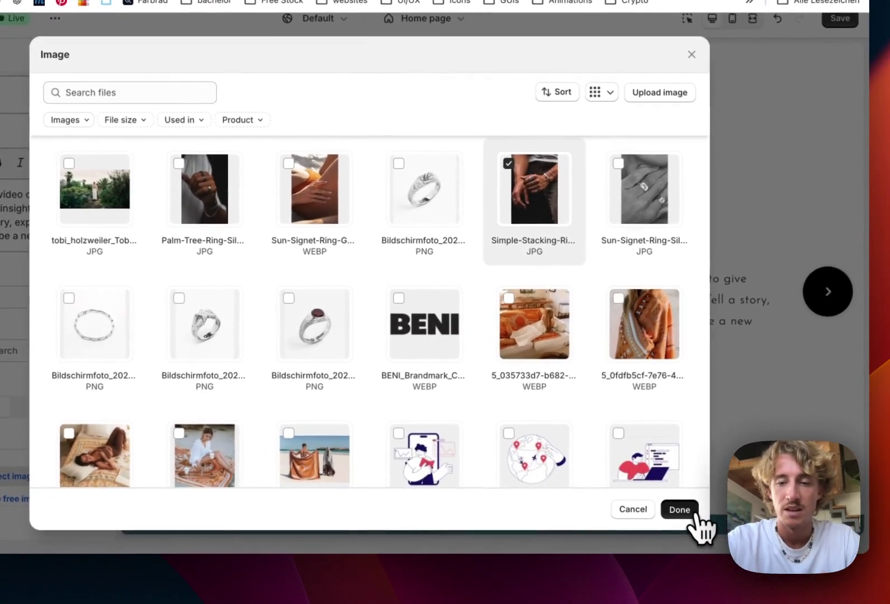
{"action": "left_click", "coordinate": [696, 516]}
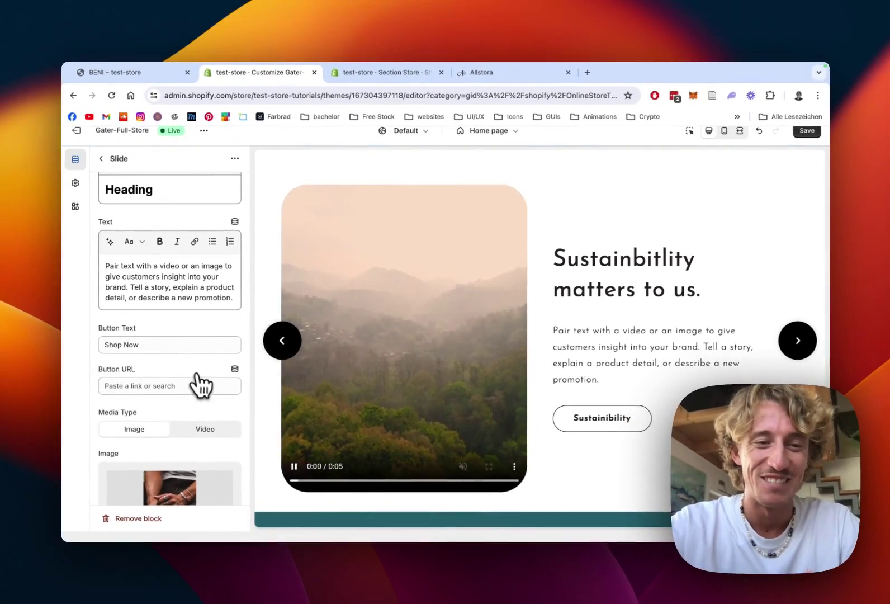
Change the second slide's heading to 'The next one', check it in the preview, and save
{"action": "scroll", "coordinate": [198, 384], "scroll_direction": "down", "scroll_amount": 3}
{"action": "scroll", "coordinate": [200, 384], "scroll_direction": "down", "scroll_amount": 5}
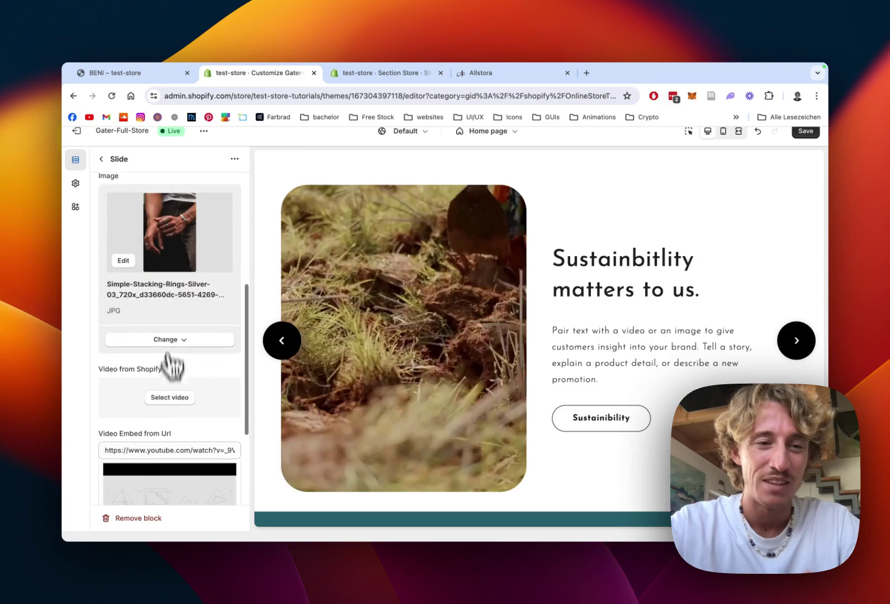
{"action": "scroll", "coordinate": [167, 235], "scroll_direction": "down", "scroll_amount": 3}
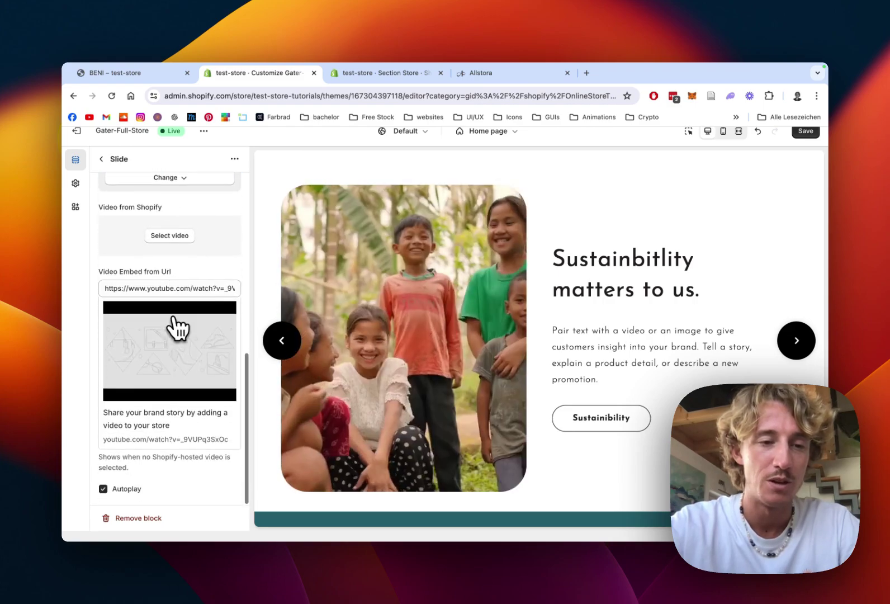
{"action": "scroll", "coordinate": [173, 328], "scroll_direction": "up", "scroll_amount": 10}
{"action": "left_click_drag", "start_coordinate": [178, 234], "coordinate": [123, 198]}
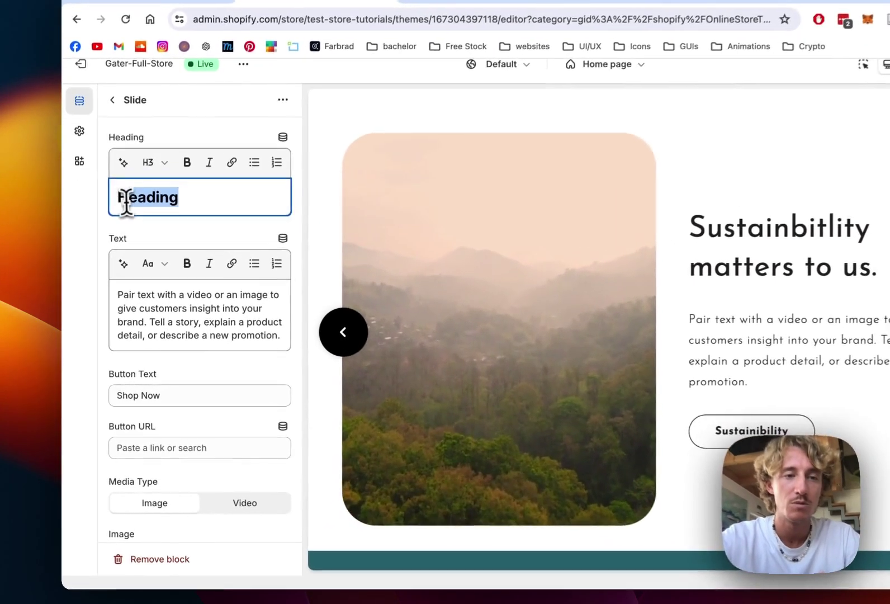
{"action": "type", "text": "The "}
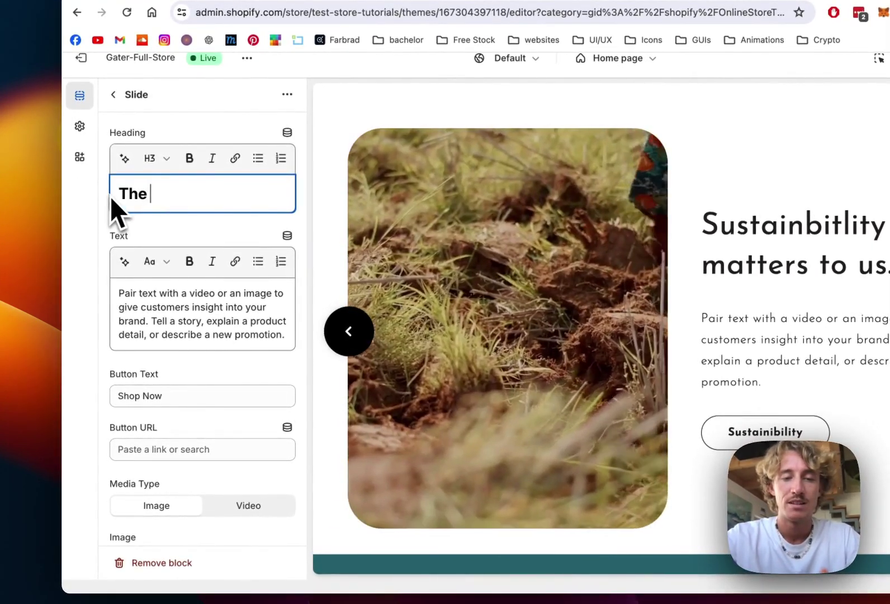
{"action": "type", "text": "next one"}
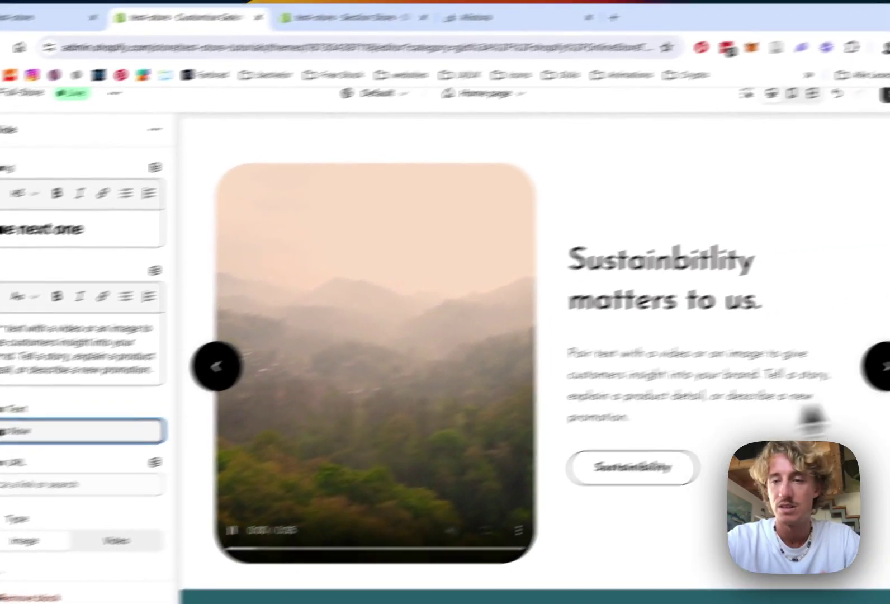
{"action": "left_click", "coordinate": [796, 391]}
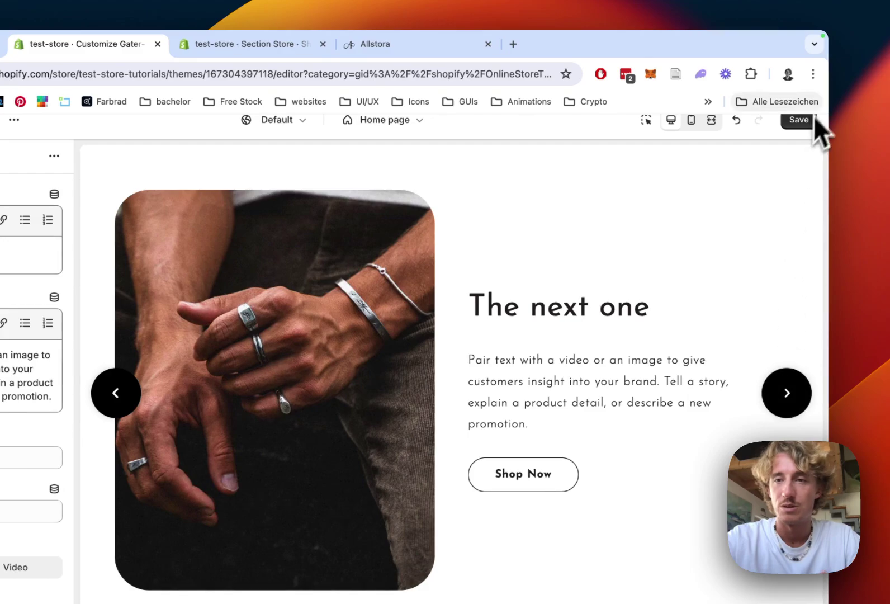
{"action": "left_click", "coordinate": [798, 120]}
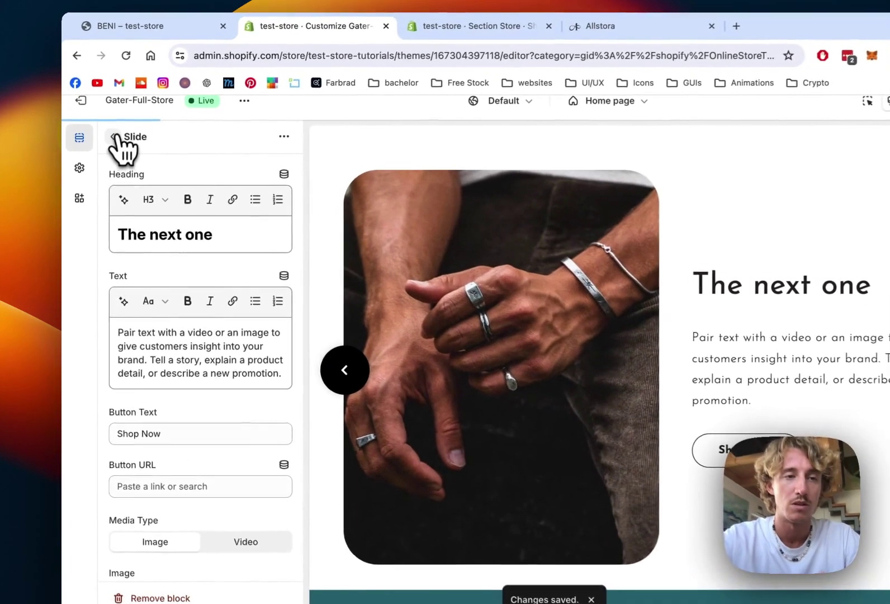
Open the third slide's settings and retitle its heading 'The last one'
{"action": "left_click", "coordinate": [101, 159]}
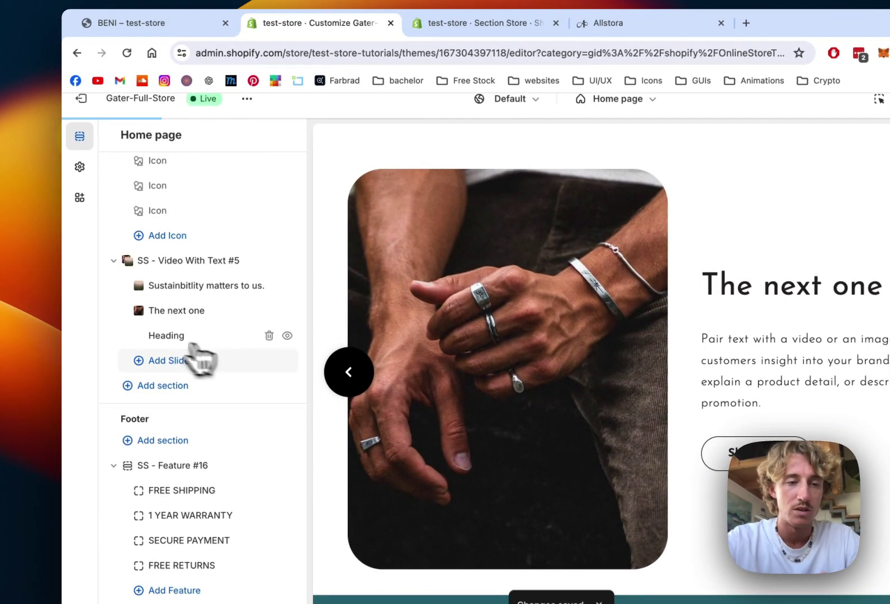
{"action": "left_click", "coordinate": [169, 335]}
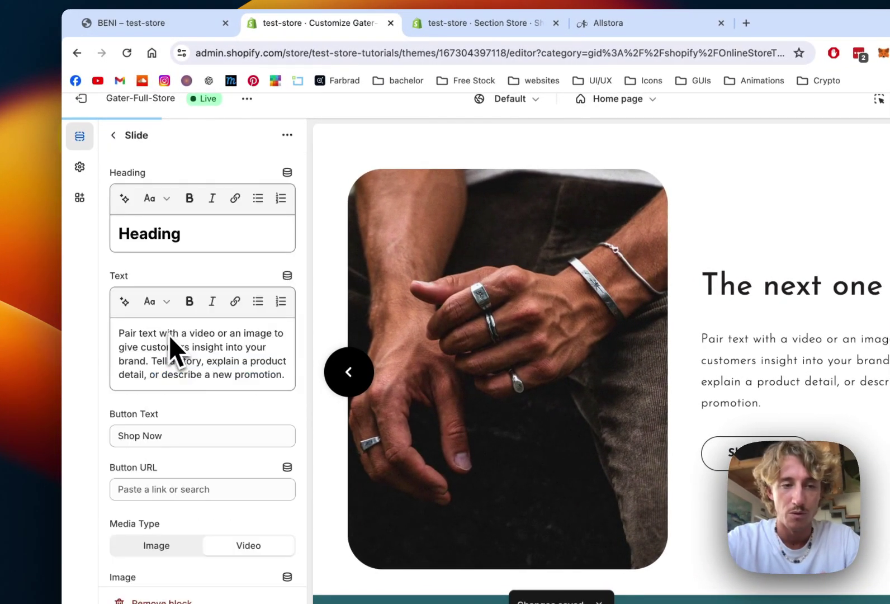
{"action": "double_click", "coordinate": [205, 254]}
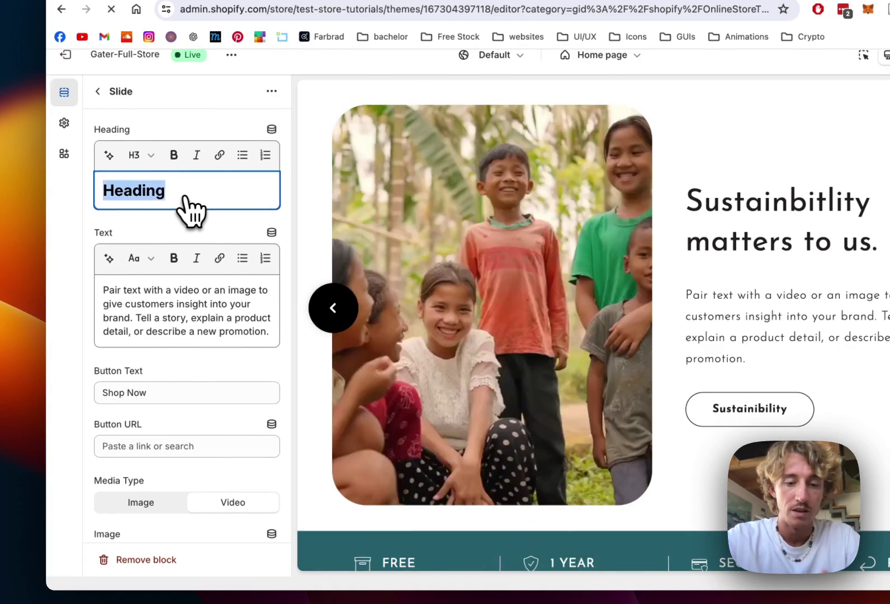
{"action": "type", "text": "The last one"}
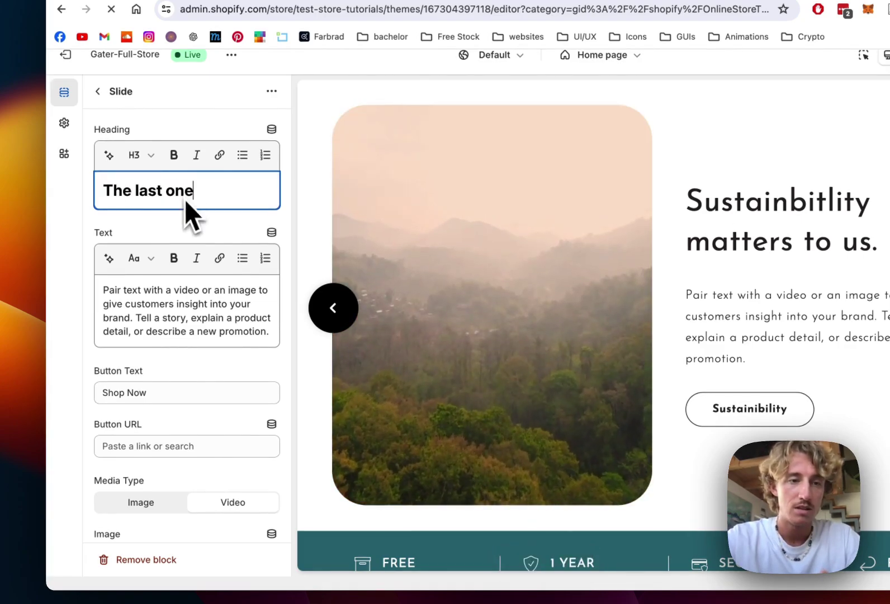
{"action": "left_click", "coordinate": [205, 304]}
Set the slide's media type to image and link its button to the Cydney Plaid product
{"action": "scroll", "coordinate": [184, 450], "scroll_direction": "down", "scroll_amount": 1}
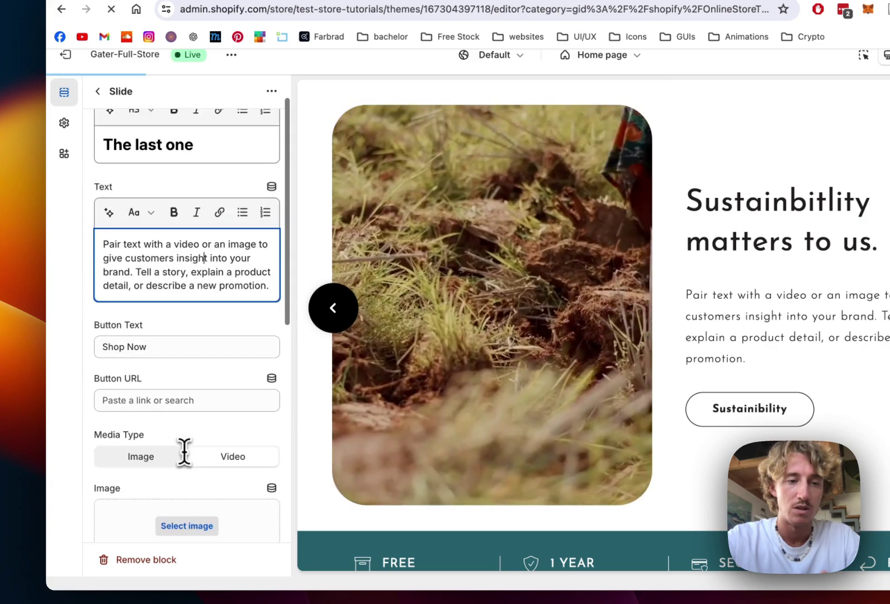
{"action": "left_click", "coordinate": [182, 454]}
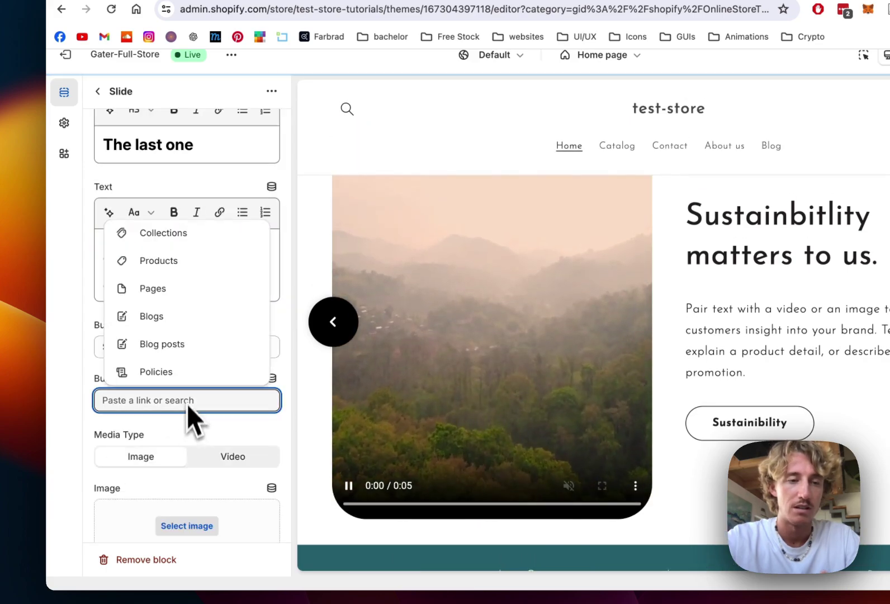
{"action": "left_click", "coordinate": [181, 260]}
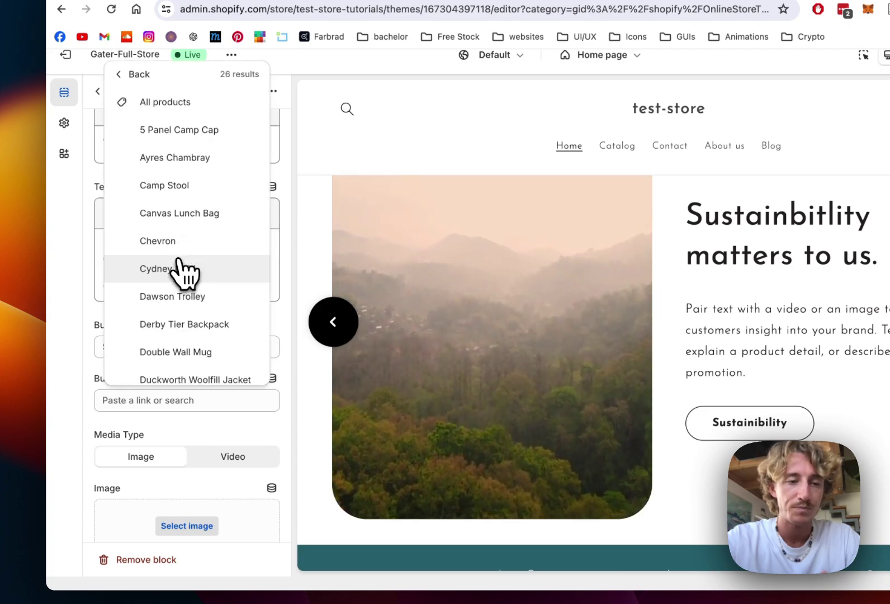
{"action": "left_click", "coordinate": [186, 271]}
{"action": "scroll", "coordinate": [187, 285], "scroll_direction": "down", "scroll_amount": 5}
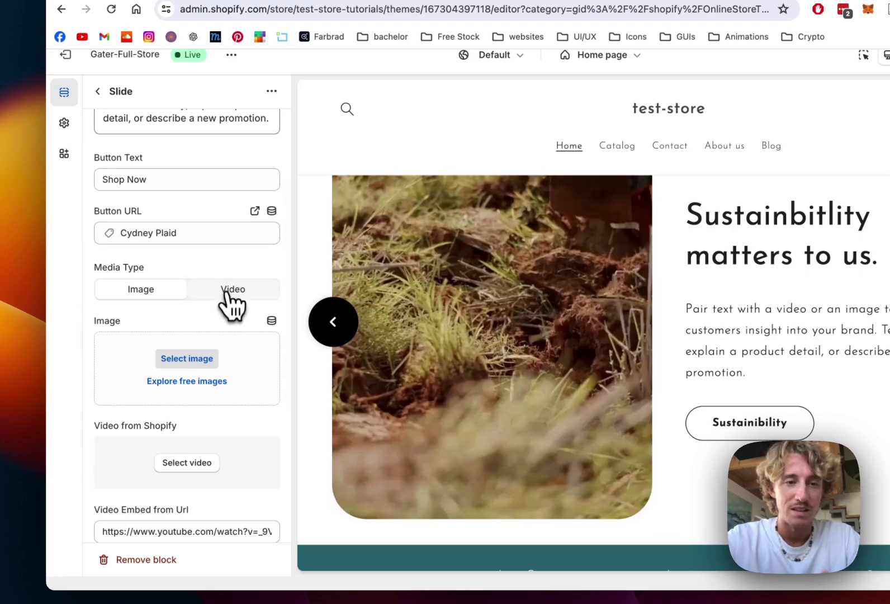
Switch the third slide's media to video using the pexels-vlada-karpovich woman-on-the-road clip
{"action": "left_click", "coordinate": [231, 291]}
{"action": "scroll", "coordinate": [208, 298], "scroll_direction": "down", "scroll_amount": 3}
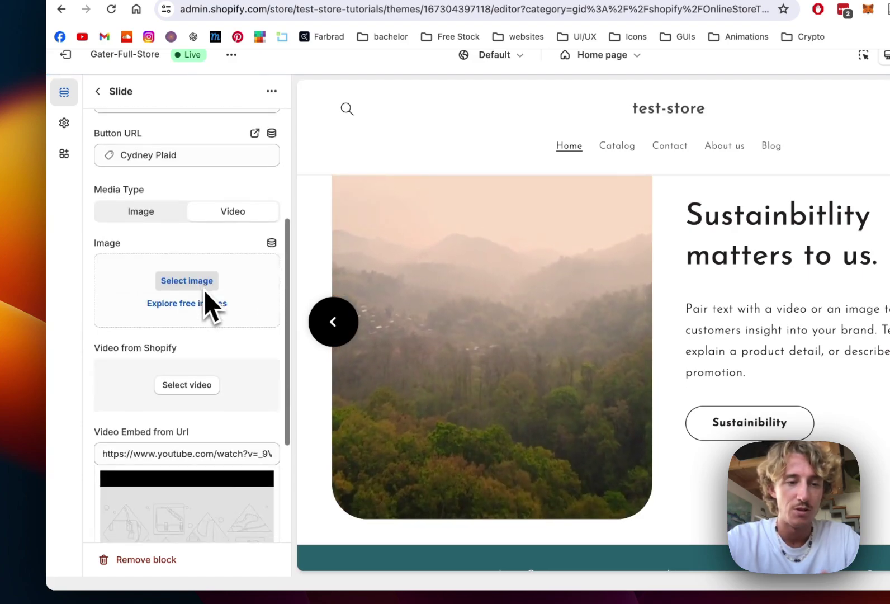
{"action": "left_click", "coordinate": [186, 386]}
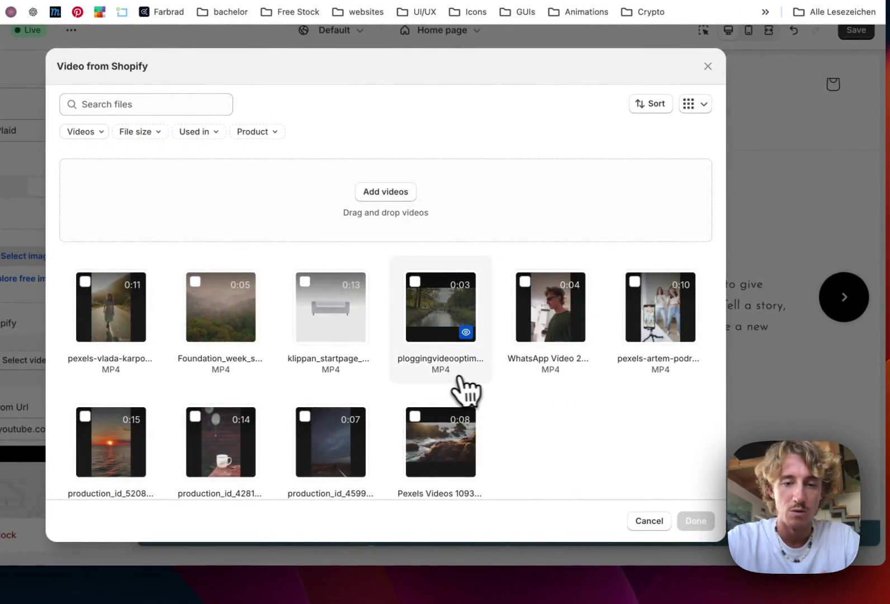
{"action": "left_click", "coordinate": [416, 416]}
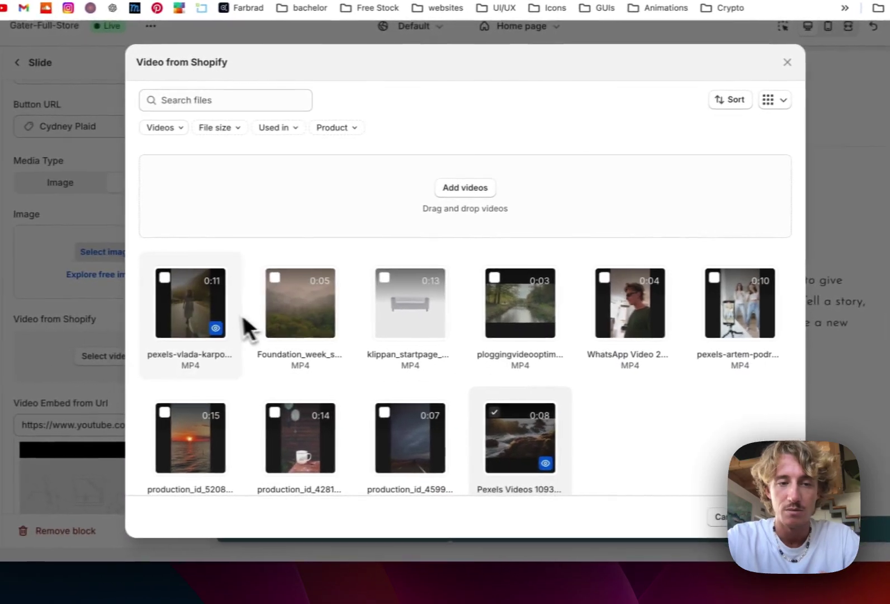
{"action": "left_click", "coordinate": [146, 317]}
{"action": "left_click", "coordinate": [791, 511]}
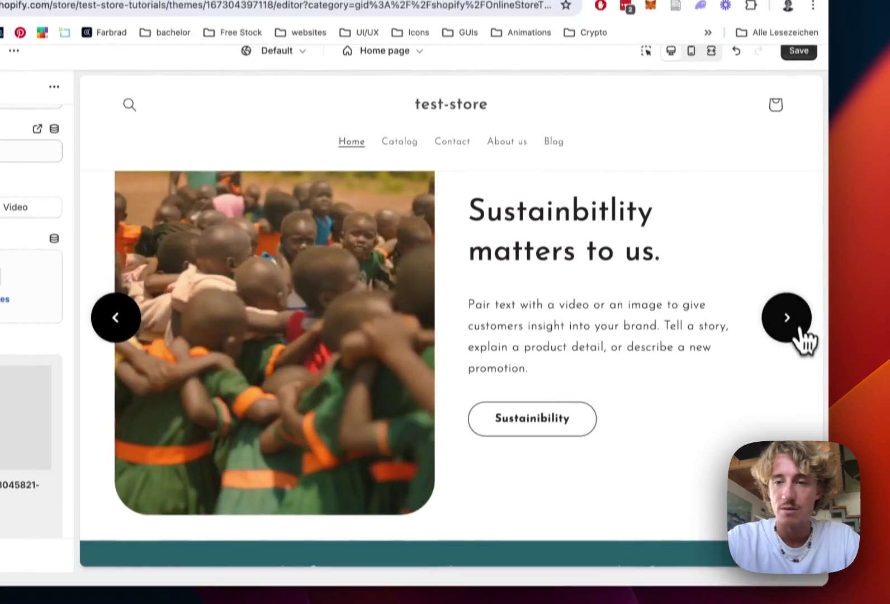
Advance the preview slider to 'The last one', then go back to the section list
{"action": "left_click", "coordinate": [797, 295]}
{"action": "left_click", "coordinate": [793, 334]}
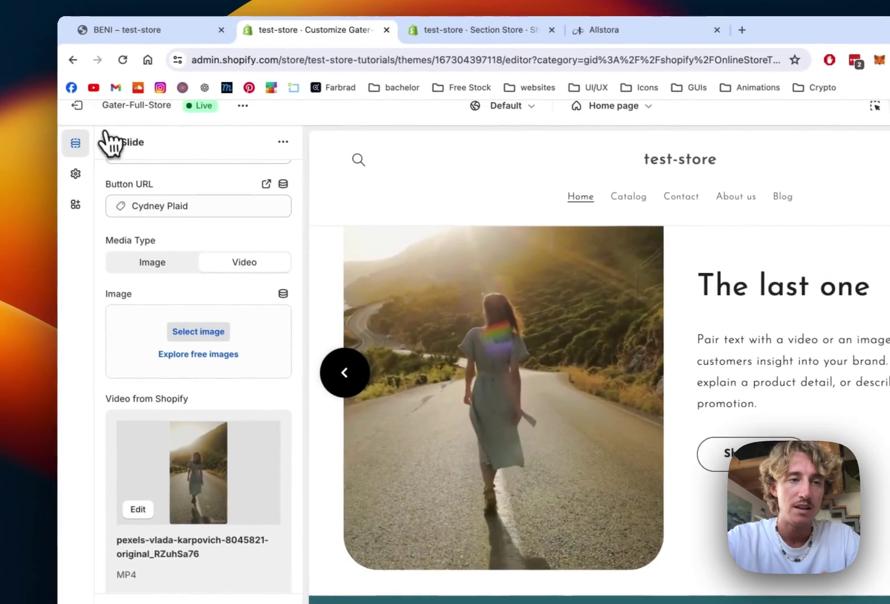
{"action": "left_click", "coordinate": [110, 143]}
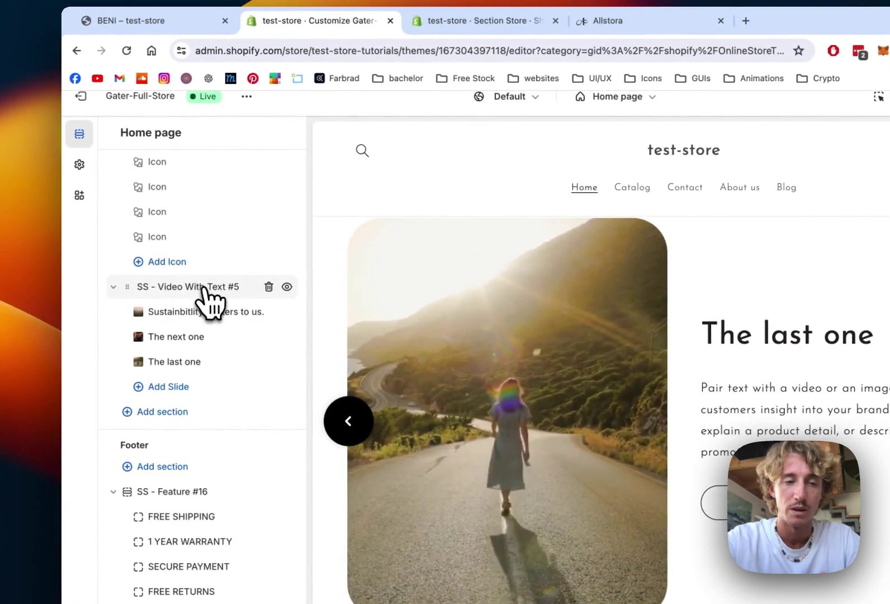
In SS - Video With Text #5, narrow the slide gap and place media on the right on desktop
{"action": "left_click", "coordinate": [110, 280]}
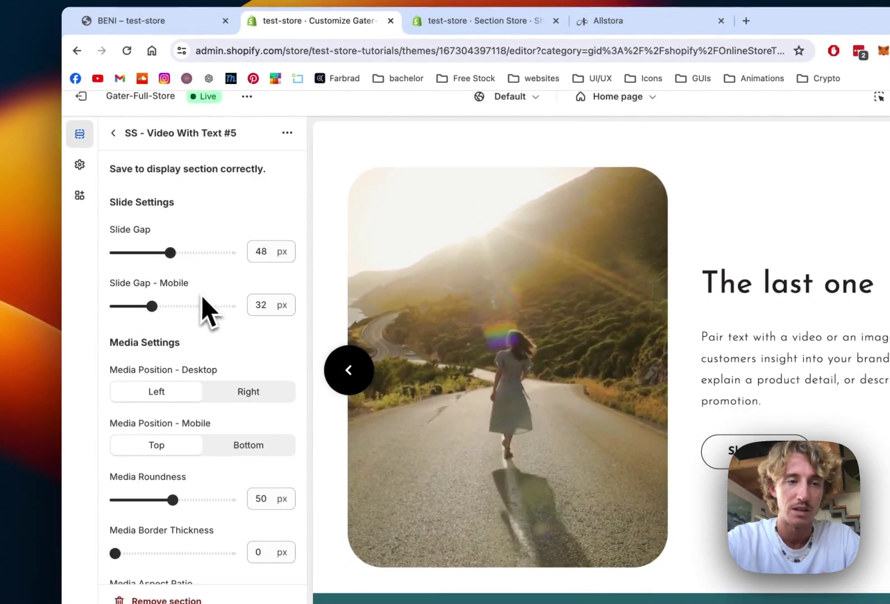
{"action": "left_click_drag", "start_coordinate": [170, 252], "coordinate": [123, 250]}
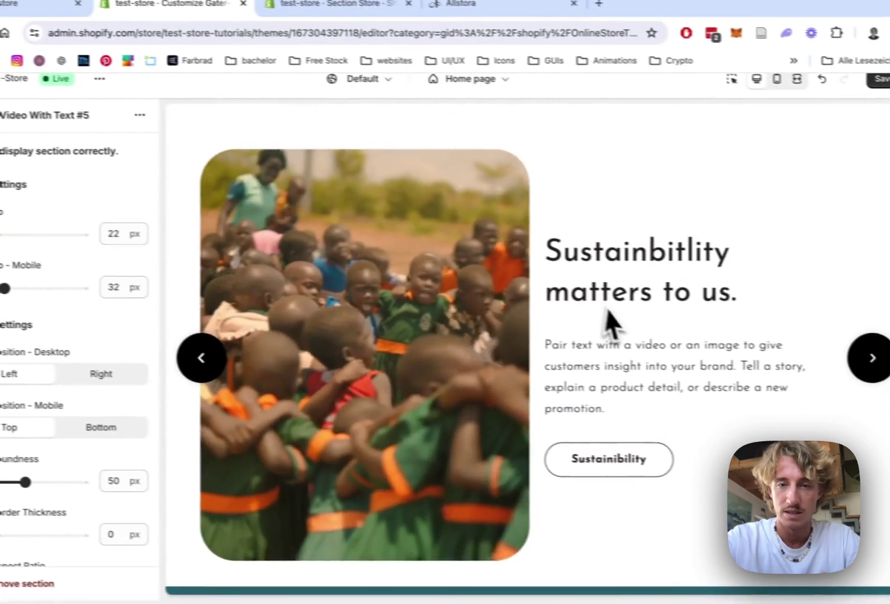
{"action": "scroll", "coordinate": [181, 302], "scroll_direction": "down", "scroll_amount": 2}
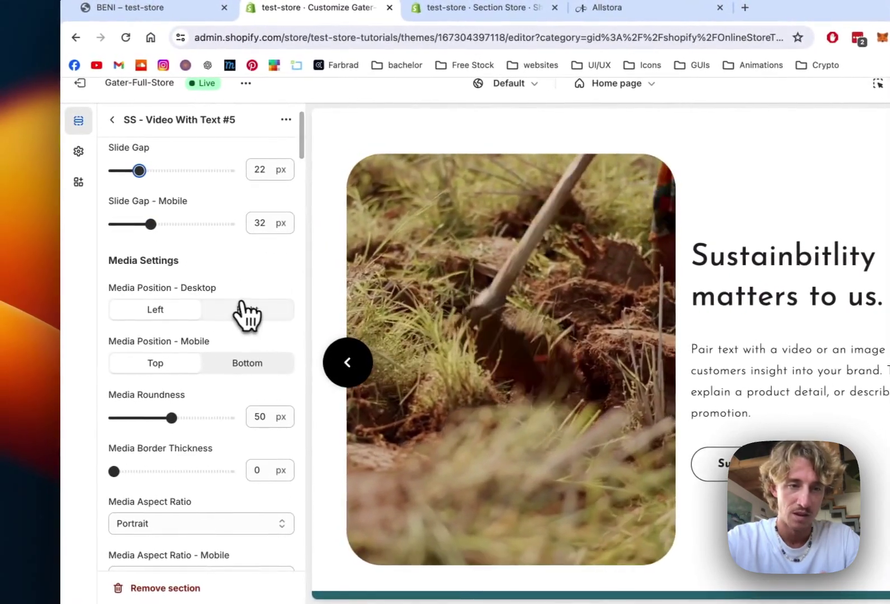
{"action": "left_click", "coordinate": [236, 310]}
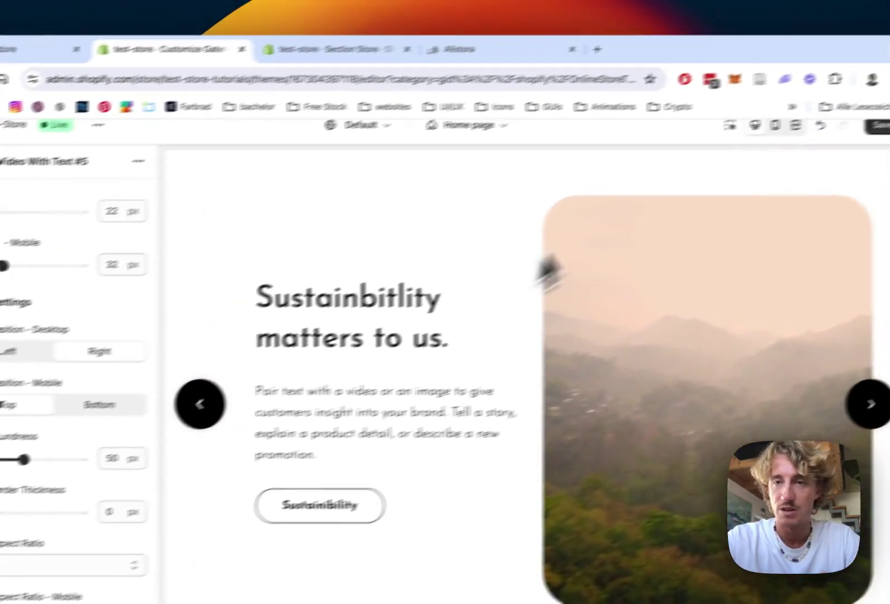
Reduce media corner roundness to 32 px and set the desktop aspect ratio to Square
{"action": "scroll", "coordinate": [262, 324], "scroll_direction": "down", "scroll_amount": 2}
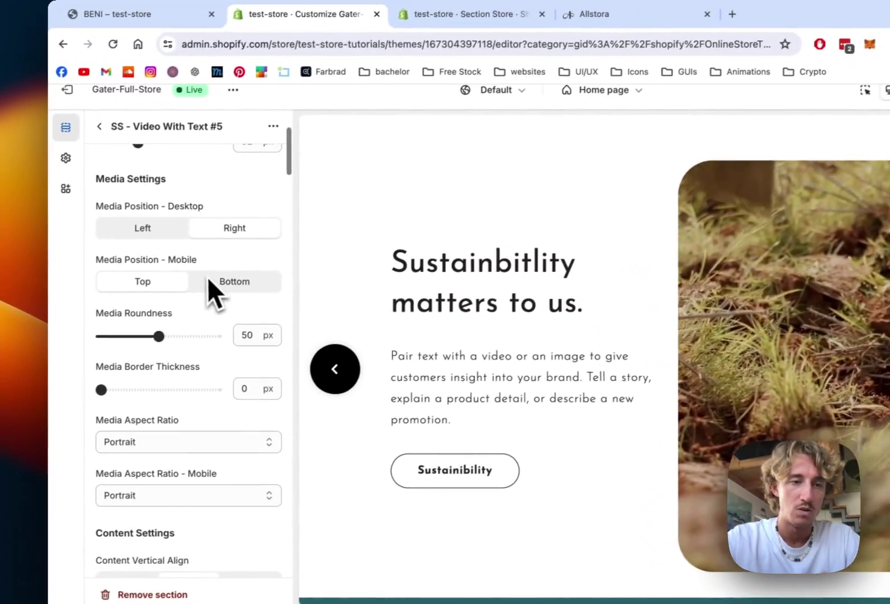
{"action": "left_click_drag", "start_coordinate": [114, 347], "coordinate": [101, 347]}
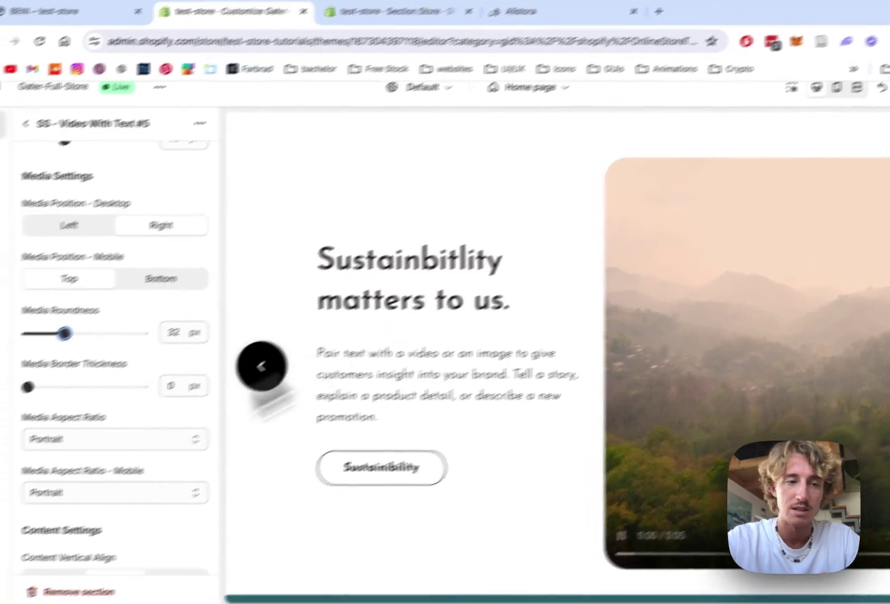
{"action": "scroll", "coordinate": [165, 447], "scroll_direction": "down", "scroll_amount": 1}
{"action": "left_click", "coordinate": [173, 375]}
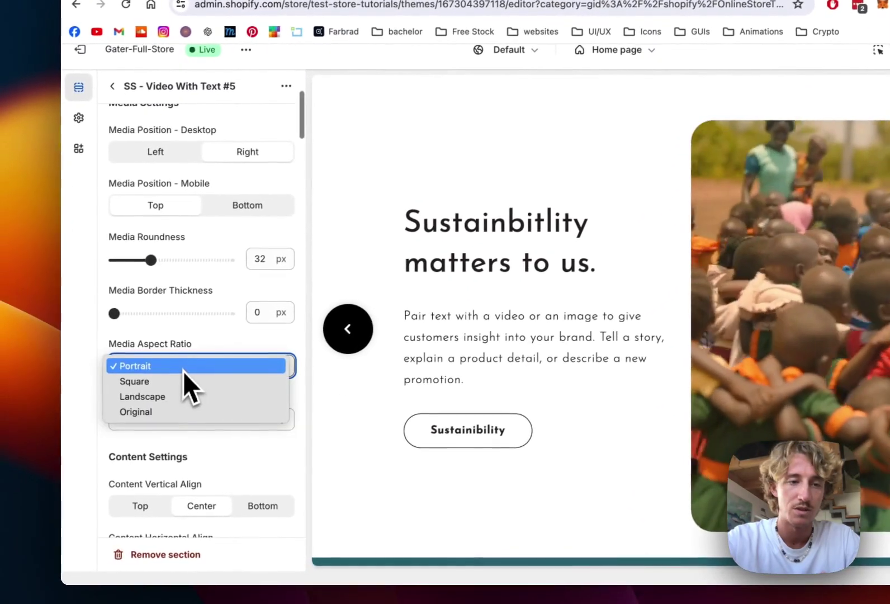
{"action": "left_click", "coordinate": [172, 390]}
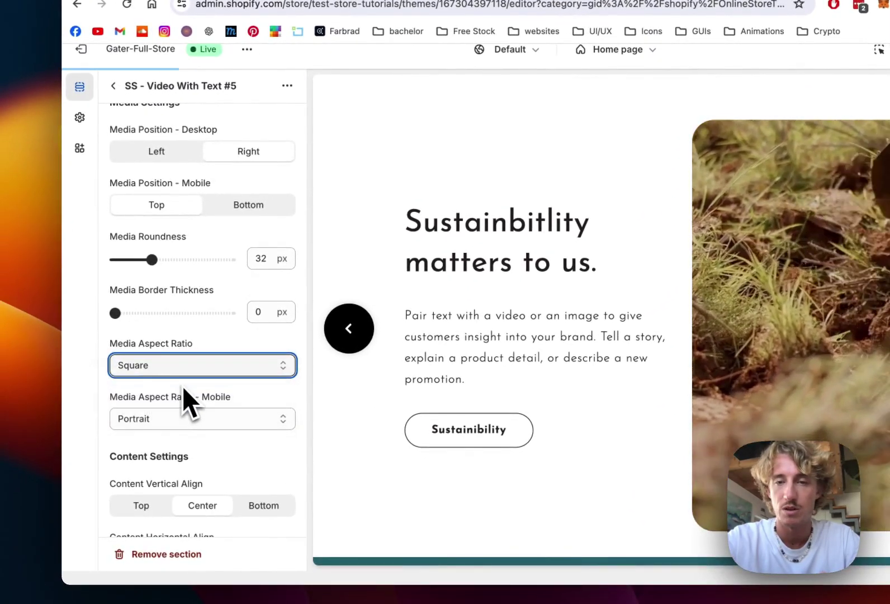
{"action": "scroll", "coordinate": [199, 355], "scroll_direction": "down", "scroll_amount": 1}
{"action": "scroll", "coordinate": [199, 356], "scroll_direction": "down", "scroll_amount": 3}
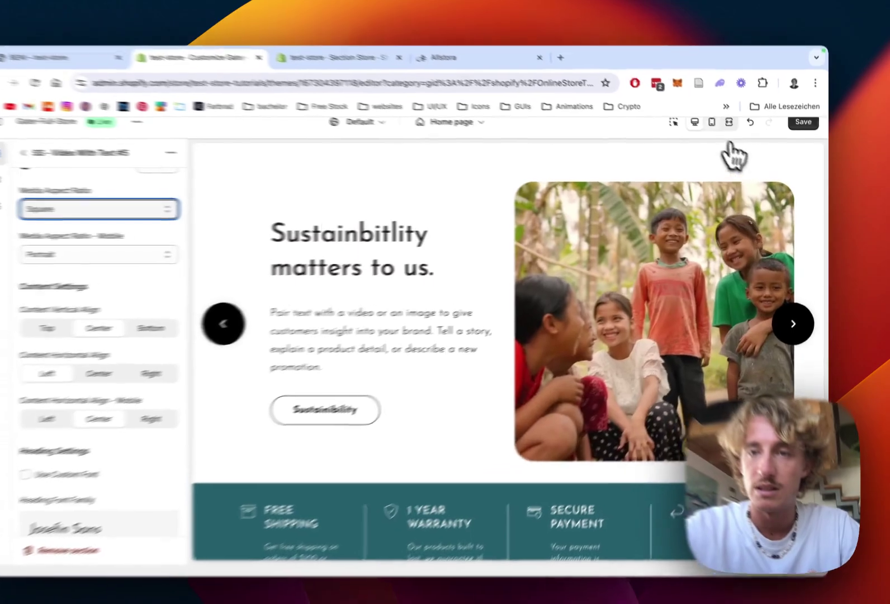
{"action": "left_click", "coordinate": [723, 131]}
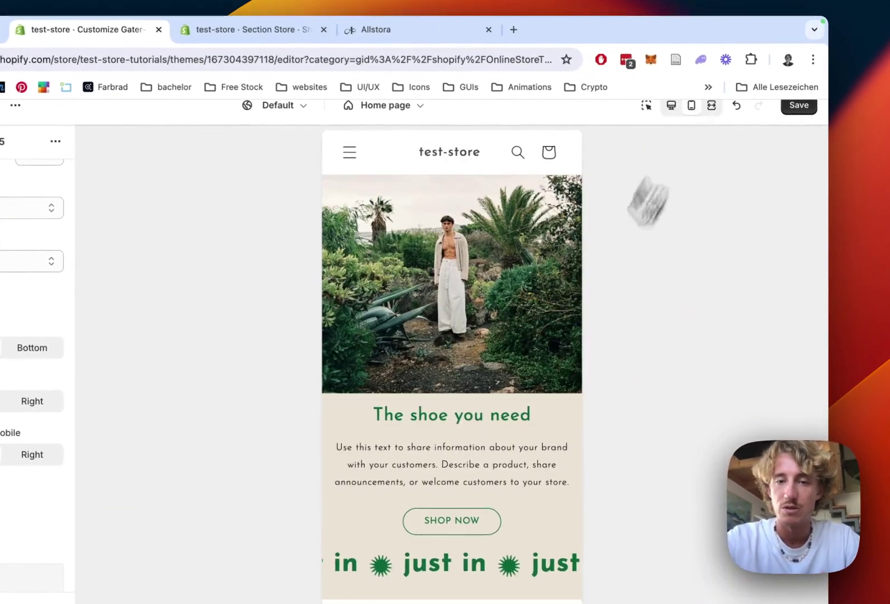
{"action": "scroll", "coordinate": [537, 369], "scroll_direction": "down", "scroll_amount": 10}
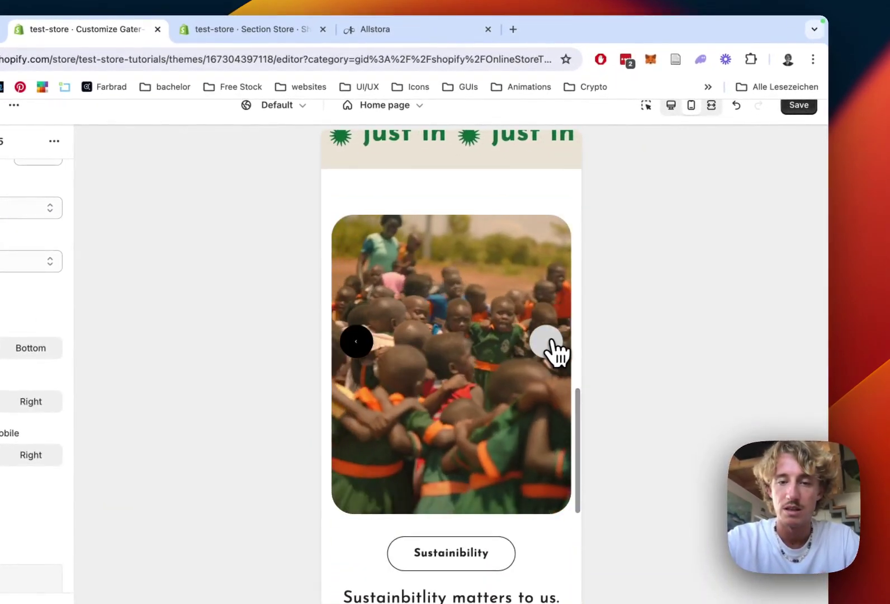
{"action": "left_click", "coordinate": [549, 342]}
{"action": "left_click", "coordinate": [550, 342]}
{"action": "left_click", "coordinate": [550, 342]}
{"action": "left_click", "coordinate": [547, 344]}
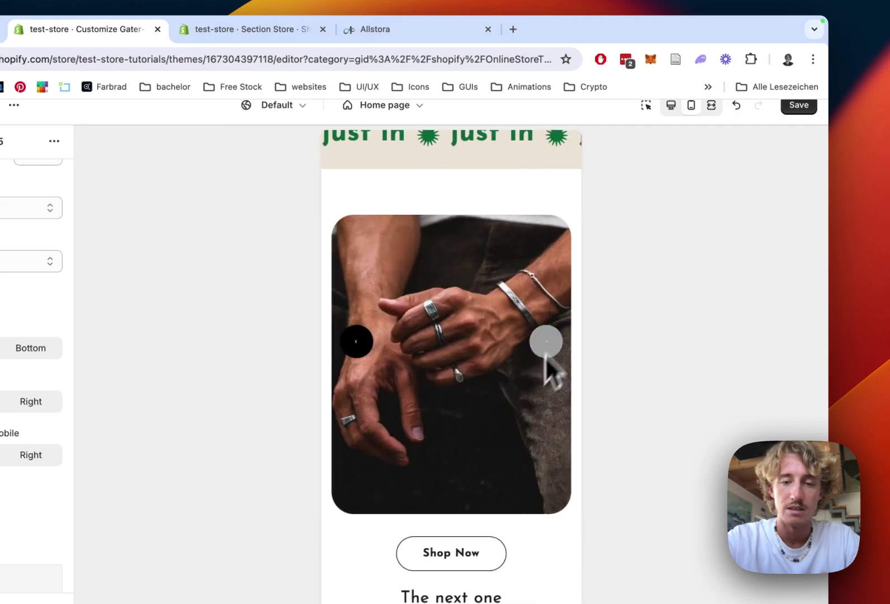
{"action": "scroll", "coordinate": [492, 475], "scroll_direction": "down", "scroll_amount": 2}
{"action": "scroll", "coordinate": [500, 476], "scroll_direction": "up", "scroll_amount": 3}
{"action": "left_click", "coordinate": [359, 346]}
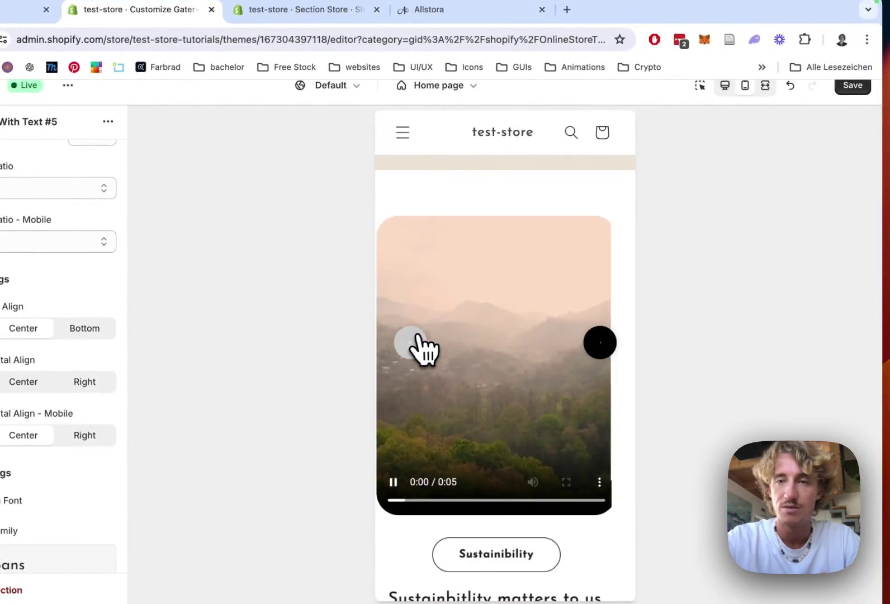
{"action": "left_click", "coordinate": [411, 342]}
{"action": "left_click", "coordinate": [724, 85]}
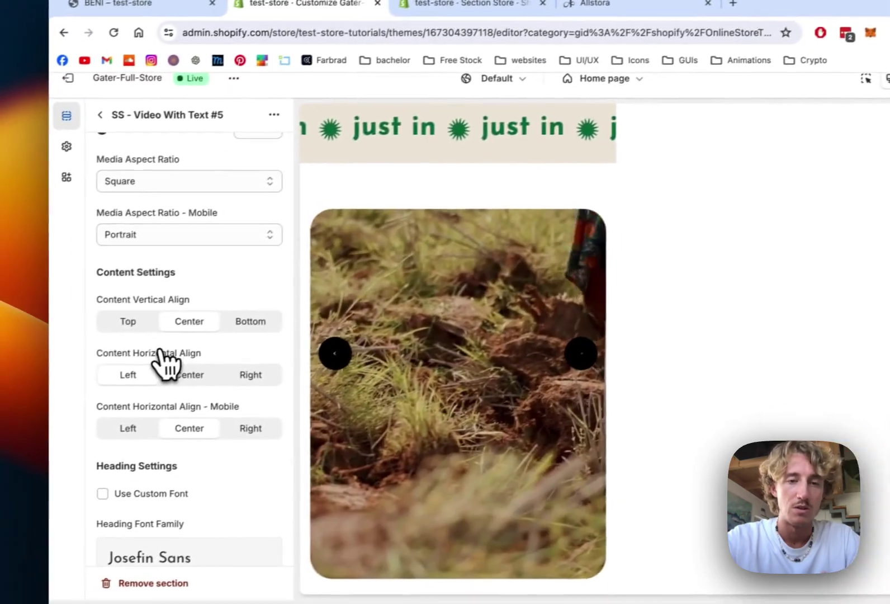
Set the slider's Button Style to Outline & Arrow
{"action": "scroll", "coordinate": [162, 363], "scroll_direction": "down", "scroll_amount": 8}
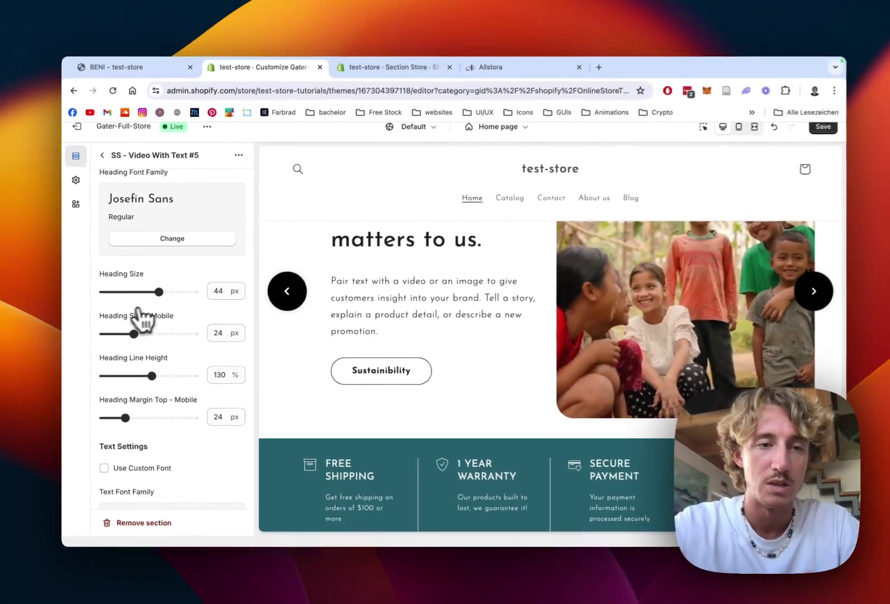
{"action": "scroll", "coordinate": [159, 279], "scroll_direction": "down", "scroll_amount": 3}
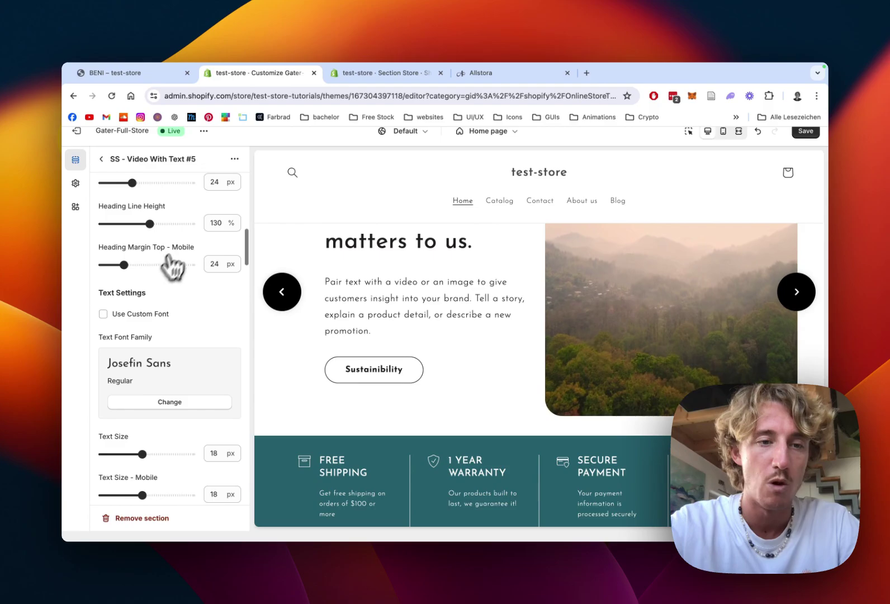
{"action": "scroll", "coordinate": [182, 252], "scroll_direction": "down", "scroll_amount": 5}
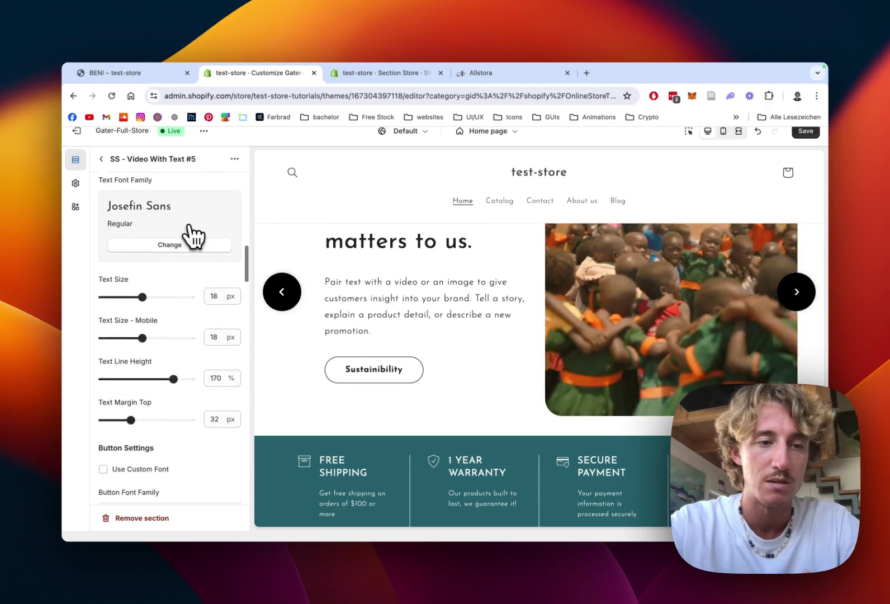
{"action": "scroll", "coordinate": [188, 225], "scroll_direction": "down", "scroll_amount": 15}
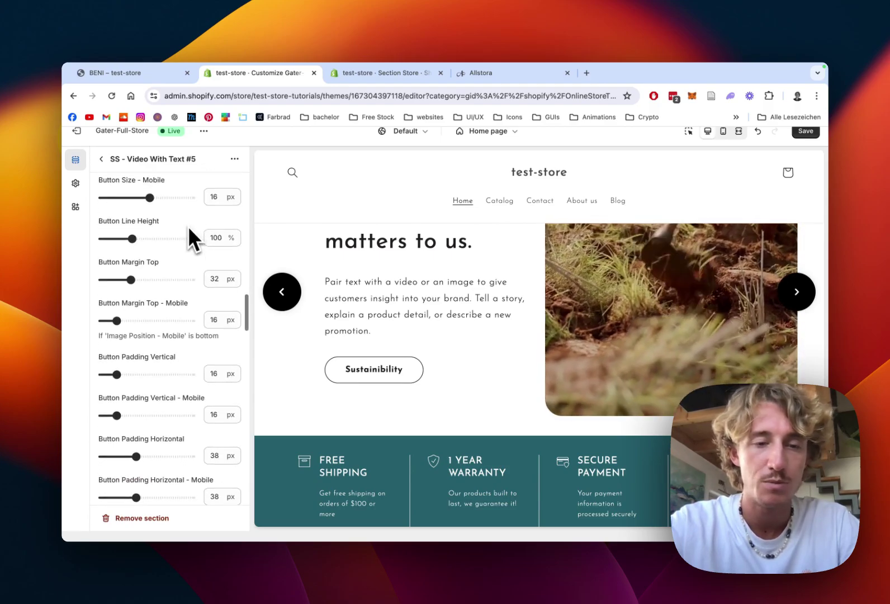
{"action": "scroll", "coordinate": [188, 226], "scroll_direction": "down", "scroll_amount": 2}
{"action": "left_click", "coordinate": [188, 223]}
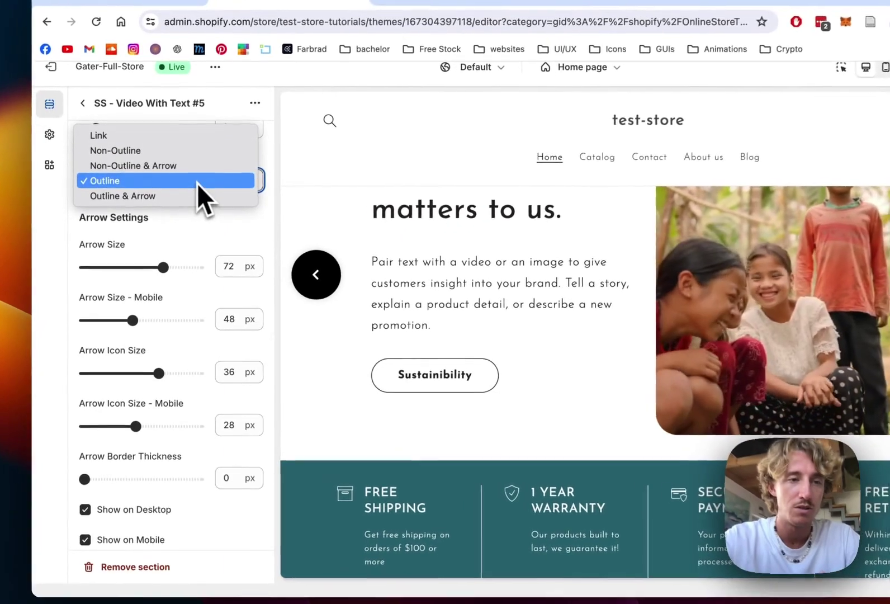
{"action": "left_click", "coordinate": [179, 194]}
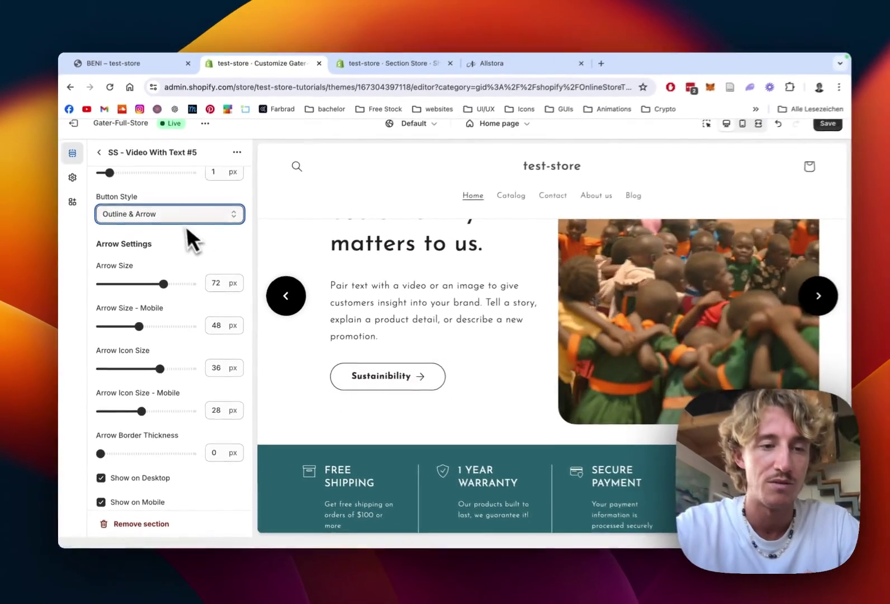
Review the remaining section settings and save the changes
{"action": "scroll", "coordinate": [197, 229], "scroll_direction": "down", "scroll_amount": 5}
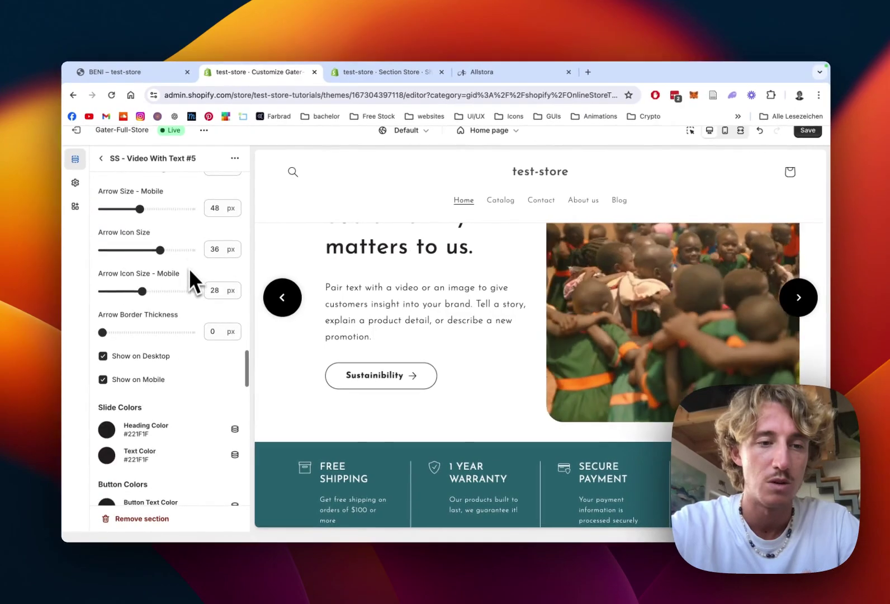
{"action": "scroll", "coordinate": [189, 268], "scroll_direction": "down", "scroll_amount": 3}
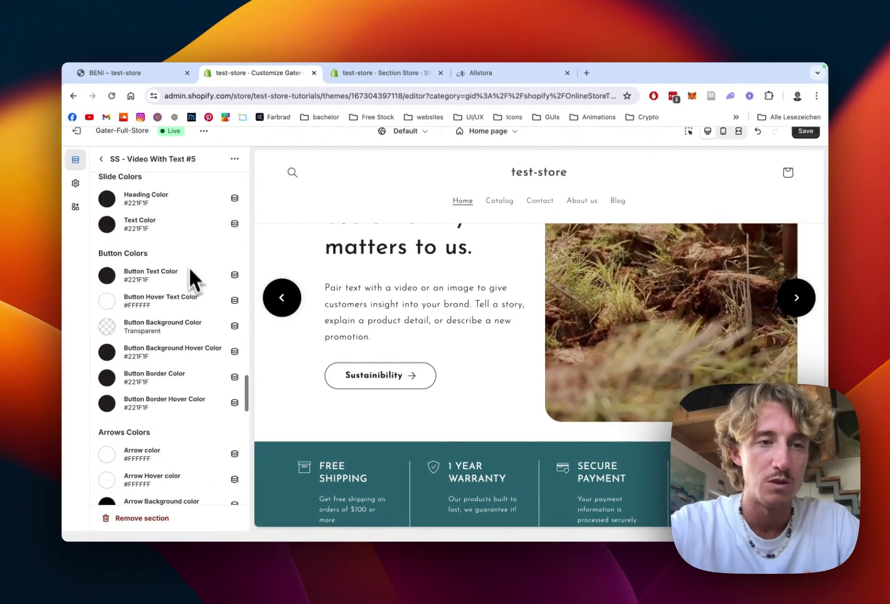
{"action": "scroll", "coordinate": [188, 246], "scroll_direction": "up", "scroll_amount": 1}
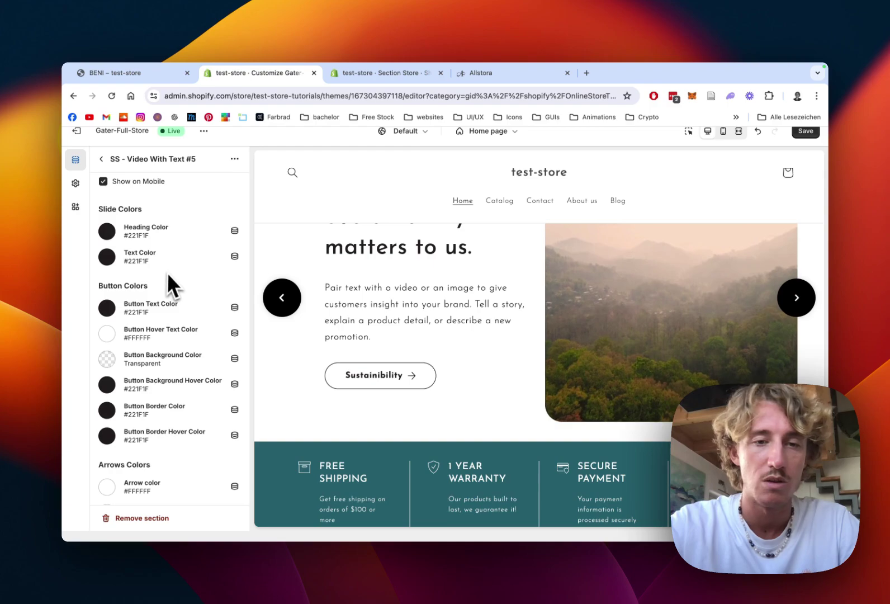
{"action": "scroll", "coordinate": [175, 306], "scroll_direction": "down", "scroll_amount": 10}
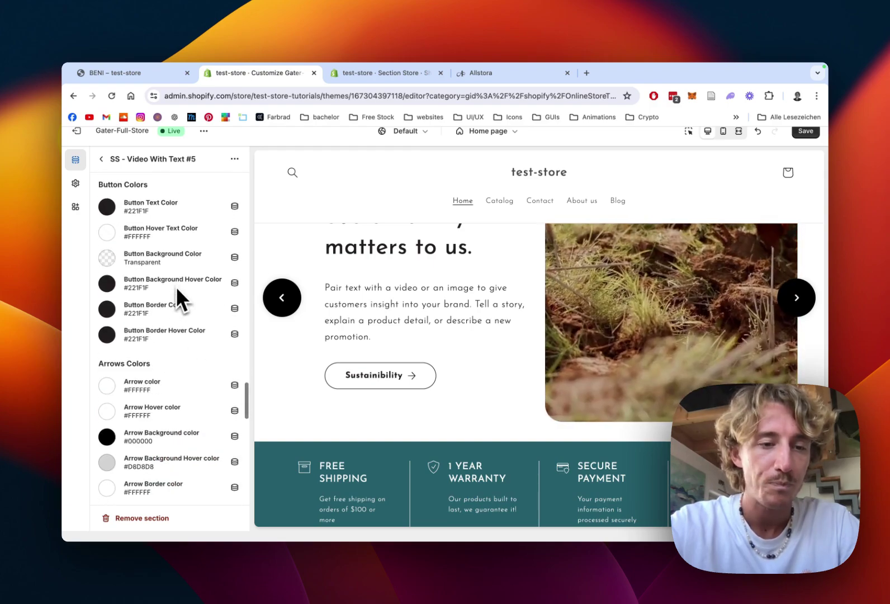
{"action": "scroll", "coordinate": [174, 286], "scroll_direction": "down", "scroll_amount": 3}
{"action": "scroll", "coordinate": [175, 286], "scroll_direction": "up", "scroll_amount": 3}
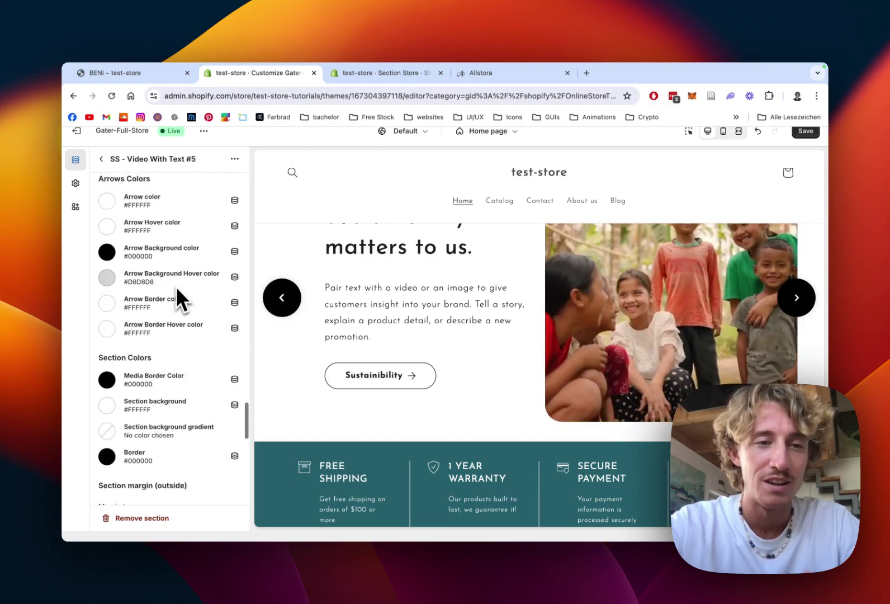
{"action": "scroll", "coordinate": [175, 286], "scroll_direction": "down", "scroll_amount": 1}
{"action": "scroll", "coordinate": [175, 287], "scroll_direction": "down", "scroll_amount": 5}
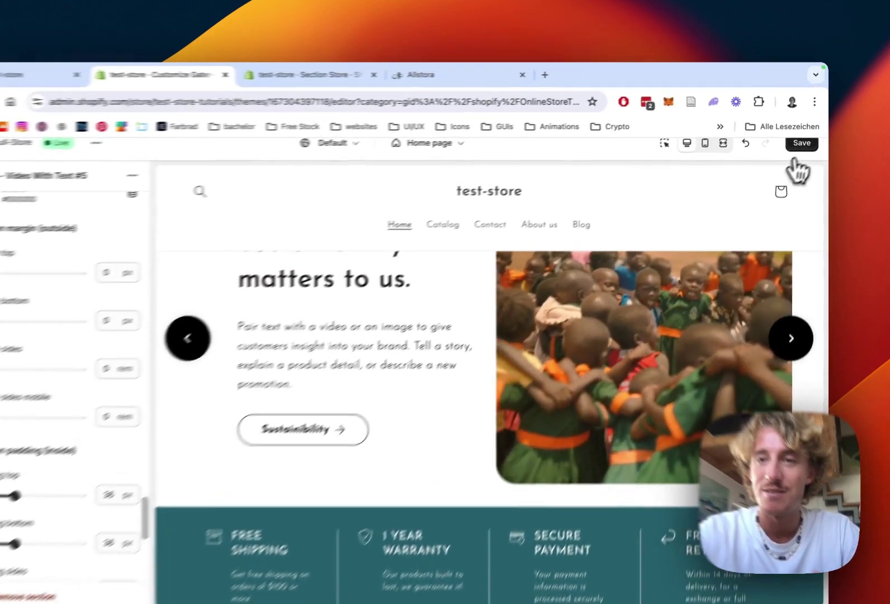
{"action": "left_click", "coordinate": [808, 133]}
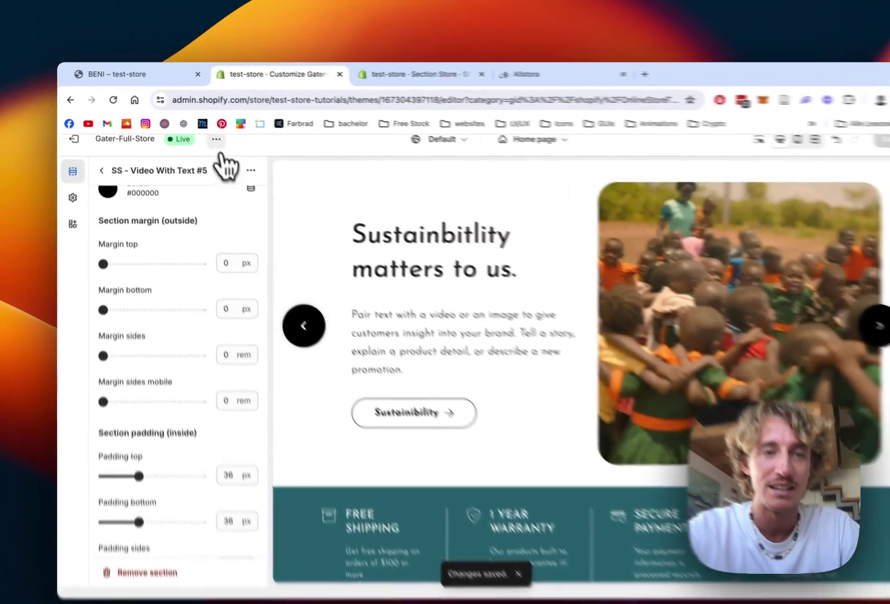
{"action": "left_click", "coordinate": [203, 131]}
Open the live store in a new tab and cycle the slider through its slides
{"action": "left_click", "coordinate": [186, 282]}
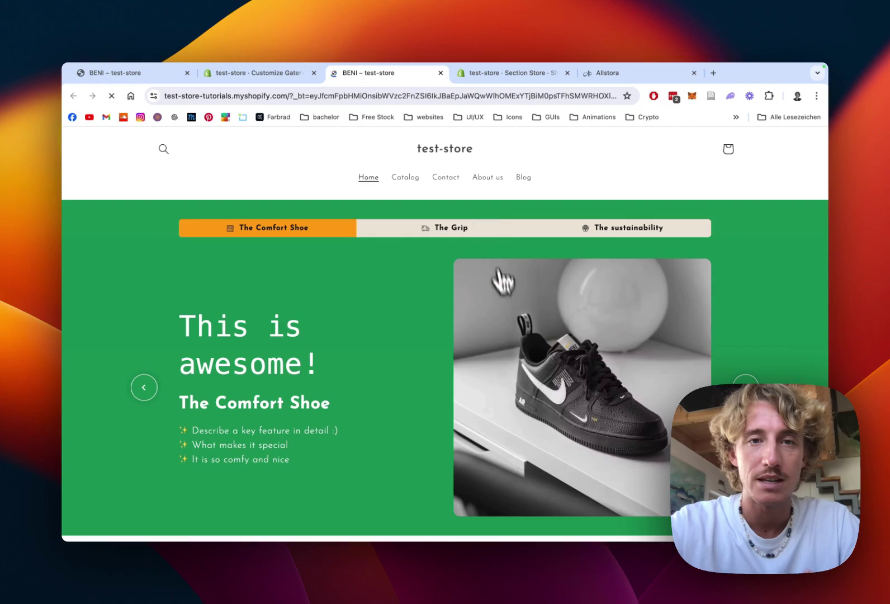
{"action": "scroll", "coordinate": [513, 312], "scroll_direction": "down", "scroll_amount": 10}
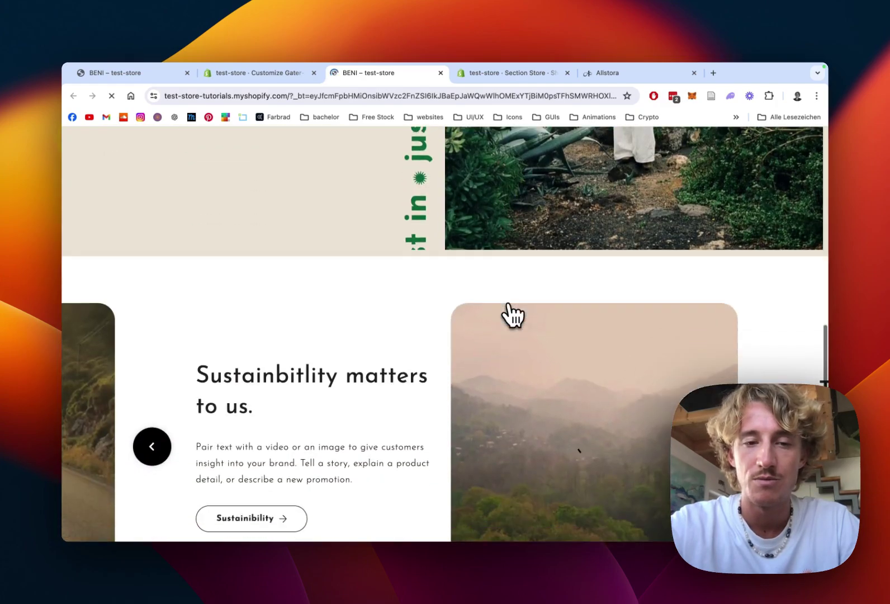
{"action": "scroll", "coordinate": [512, 315], "scroll_direction": "down", "scroll_amount": 3}
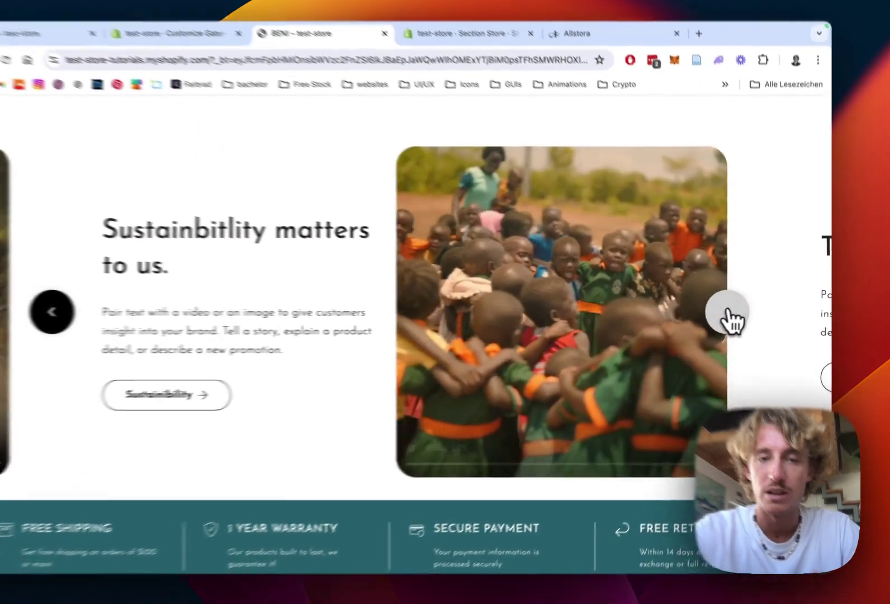
{"action": "left_click", "coordinate": [738, 315]}
{"action": "left_click", "coordinate": [737, 314]}
{"action": "left_click", "coordinate": [727, 314]}
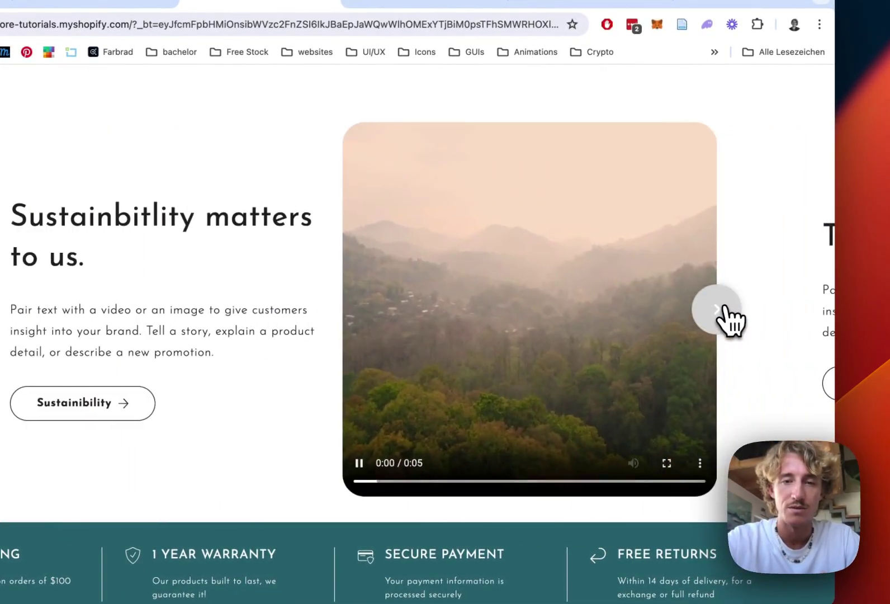
{"action": "left_click", "coordinate": [726, 315]}
{"action": "left_click", "coordinate": [727, 316]}
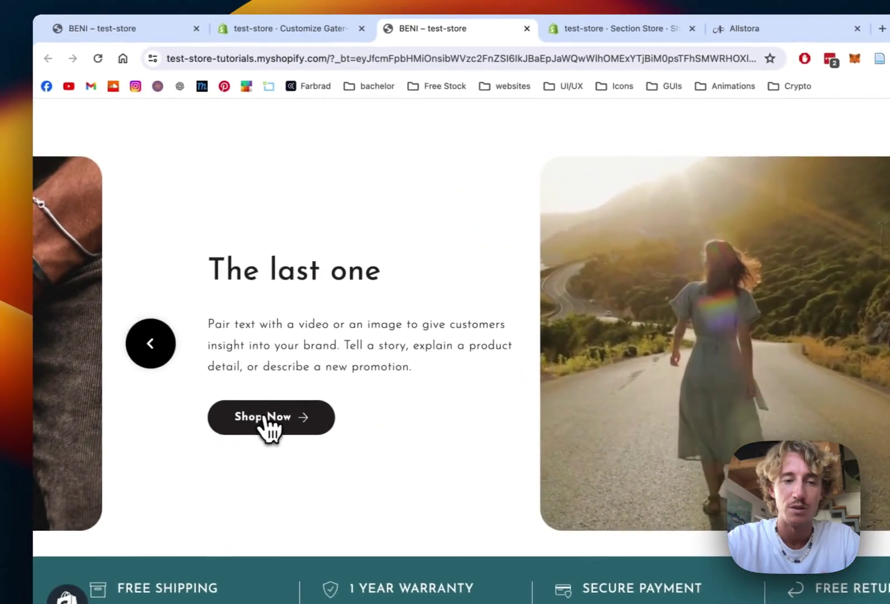
Follow the last slide's Shop Now button to Cydney Plaid, then return to the home page
{"action": "left_click", "coordinate": [67, 381]}
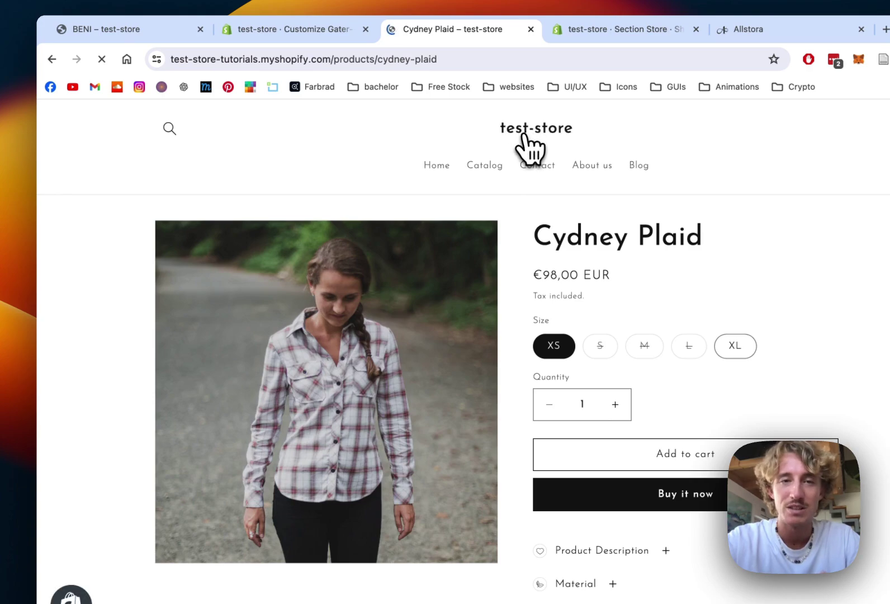
{"action": "left_click", "coordinate": [529, 146]}
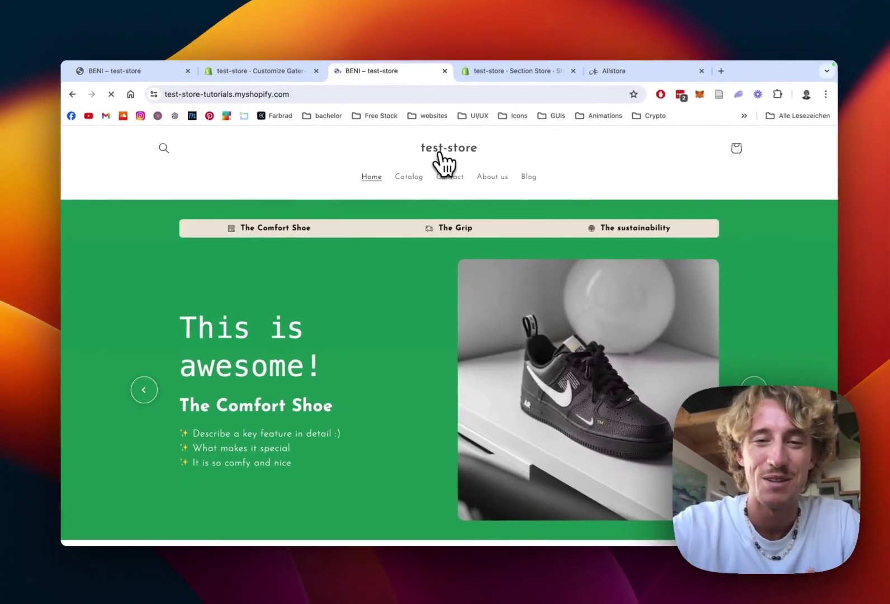
{"action": "scroll", "coordinate": [445, 193], "scroll_direction": "down", "scroll_amount": 10}
{"action": "scroll", "coordinate": [507, 272], "scroll_direction": "up", "scroll_amount": 5}
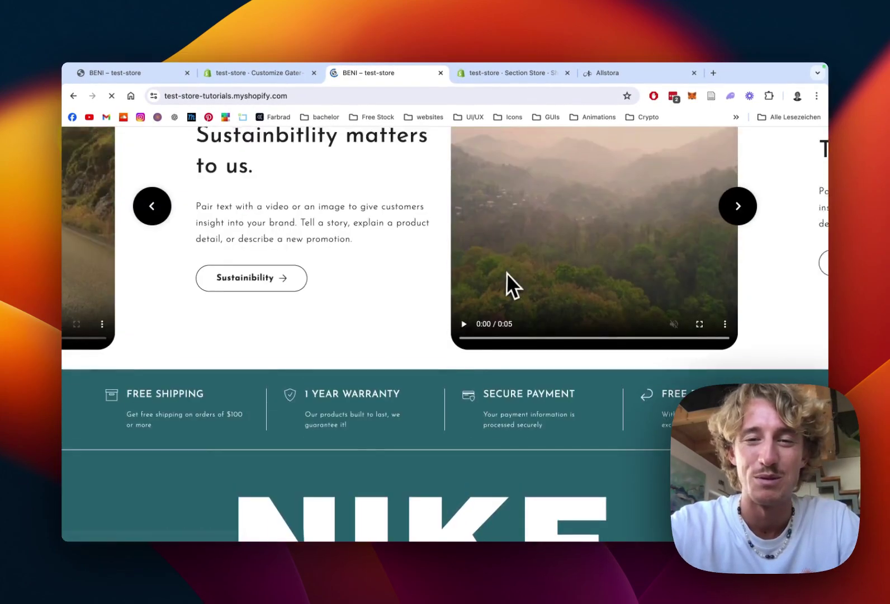